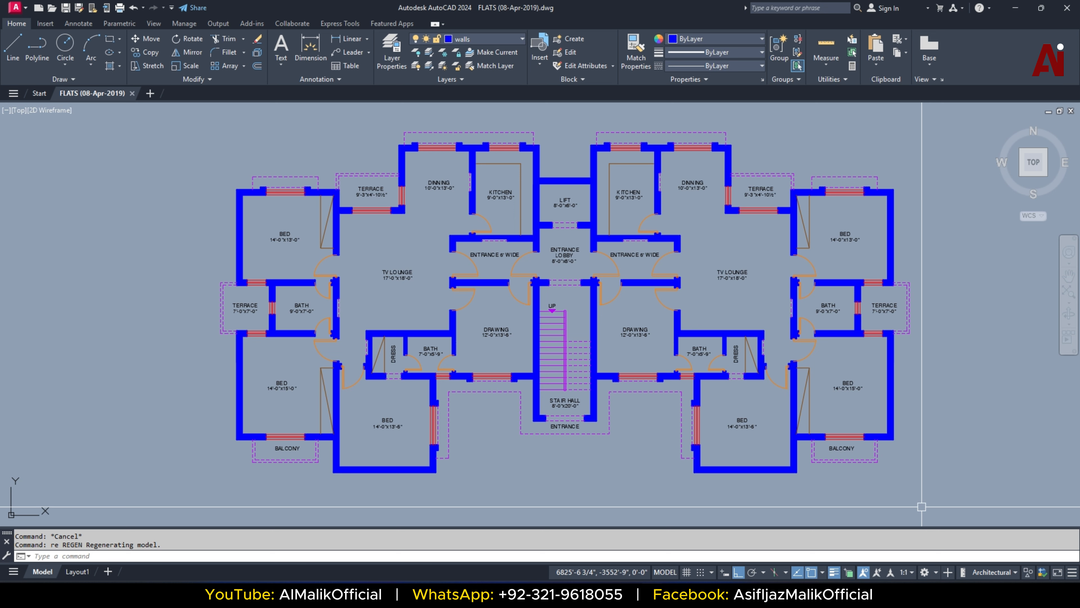
- Draw three evenly spaced vertical lines of similar length in the empty area to the right of the floor plan
{"action": "scroll", "coordinate": [921, 497], "scroll_direction": "down", "scroll_amount": 4}
{"action": "mouse_move", "coordinate": [921, 496]}
{"action": "middle_mouse_down"}
{"action": "mouse_move", "coordinate": [477, 384]}
{"action": "mouse_move", "coordinate": [505, 406]}
{"action": "middle_mouse_up"}
{"action": "scroll", "coordinate": [497, 380], "scroll_direction": "up", "scroll_amount": 4}
{"action": "scroll", "coordinate": [505, 406], "scroll_direction": "down", "scroll_amount": 4}
{"action": "type", "text": "l"}
{"action": "key", "text": "Return"}
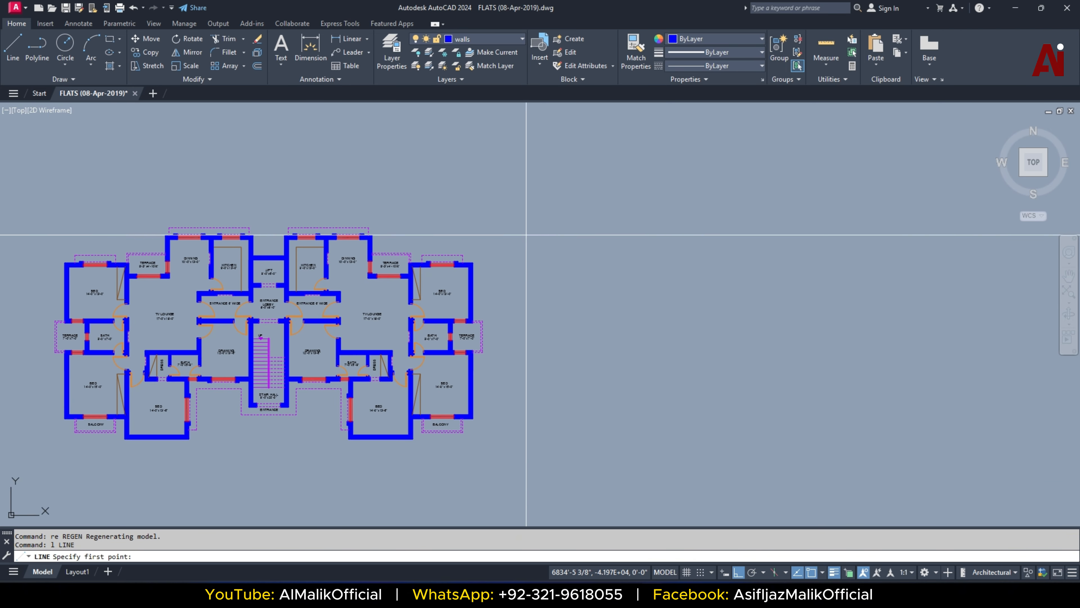
{"action": "left_click", "coordinate": [526, 235]}
{"action": "left_click", "coordinate": [535, 438]}
{"action": "key", "text": "Escape"}
{"action": "key", "text": "Return"}
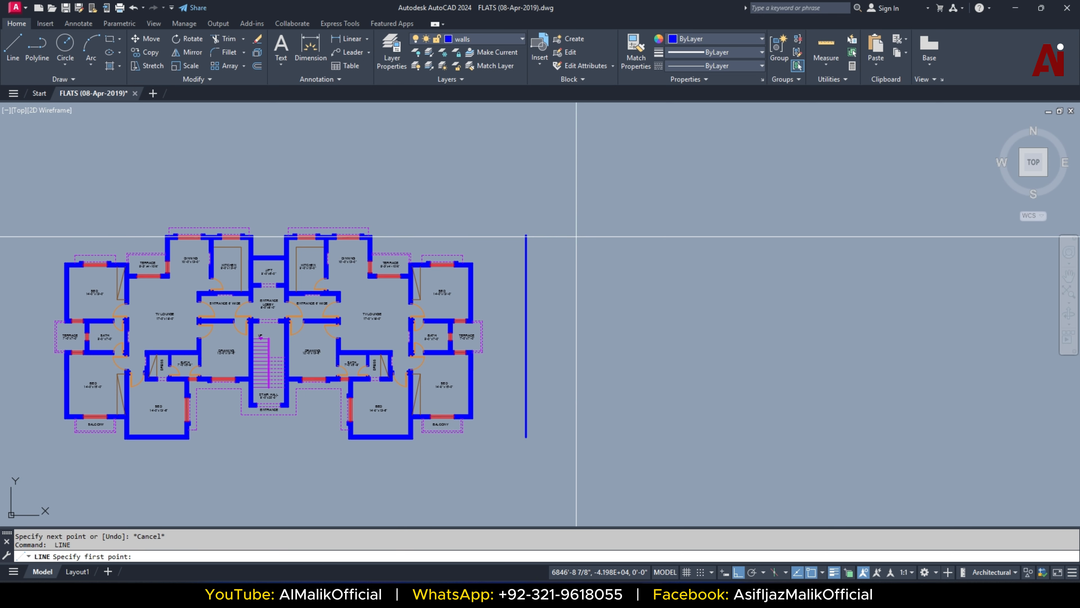
{"action": "left_click", "coordinate": [576, 233]}
{"action": "left_click", "coordinate": [575, 436]}
{"action": "key", "text": "Escape"}
{"action": "key", "text": "Return"}
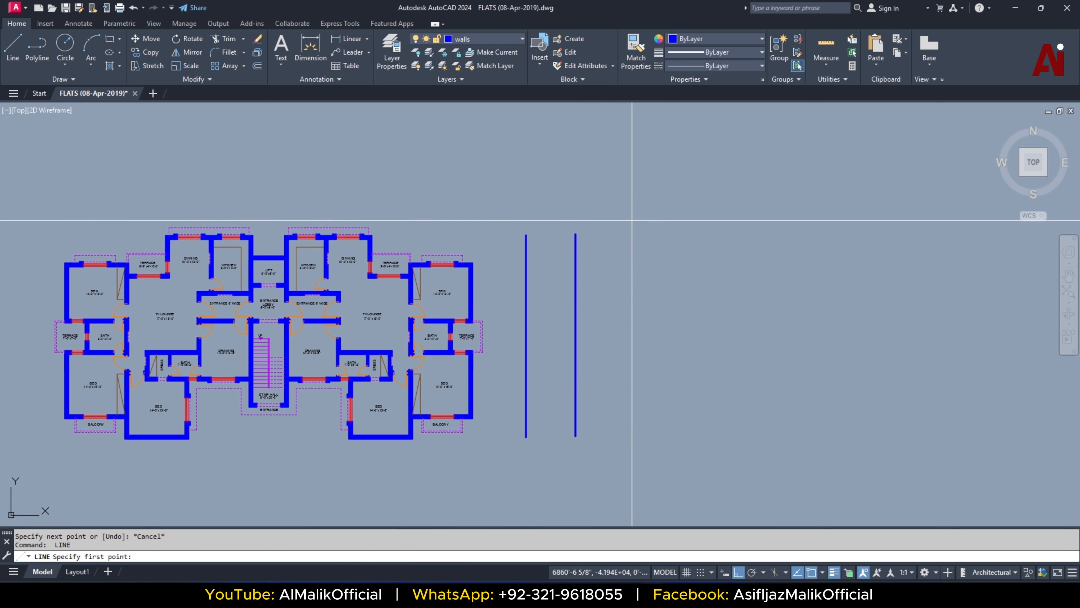
{"action": "left_click", "coordinate": [626, 233]}
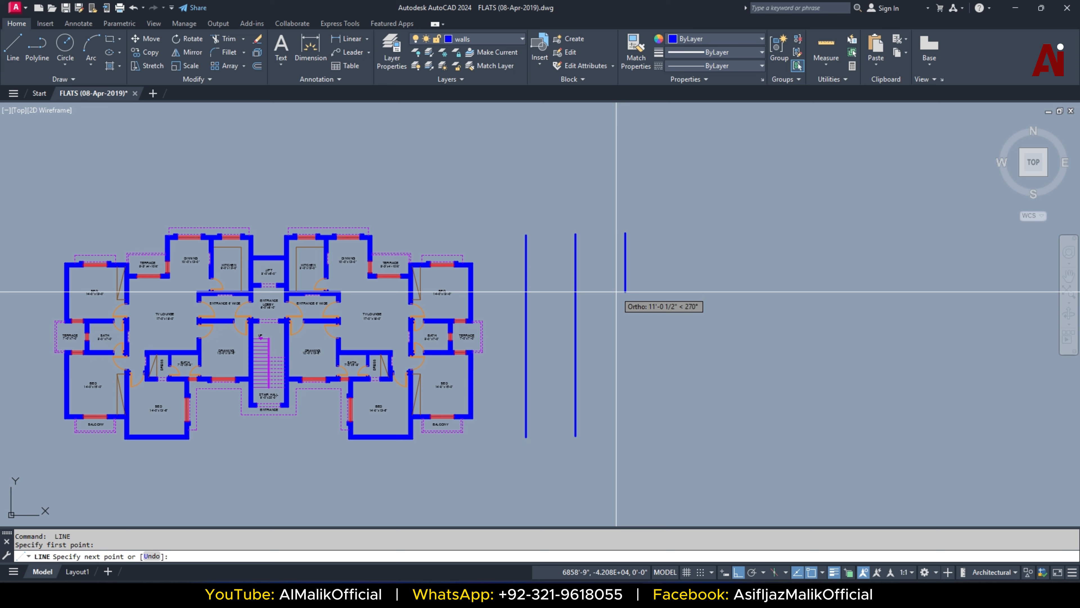
{"action": "left_click", "coordinate": [626, 433]}
{"action": "key", "text": "Escape"}
- Draw three more vertical lines to the right of the first three, making the last one about 54' long
{"action": "key", "text": "Return"}
{"action": "left_click", "coordinate": [711, 233]}
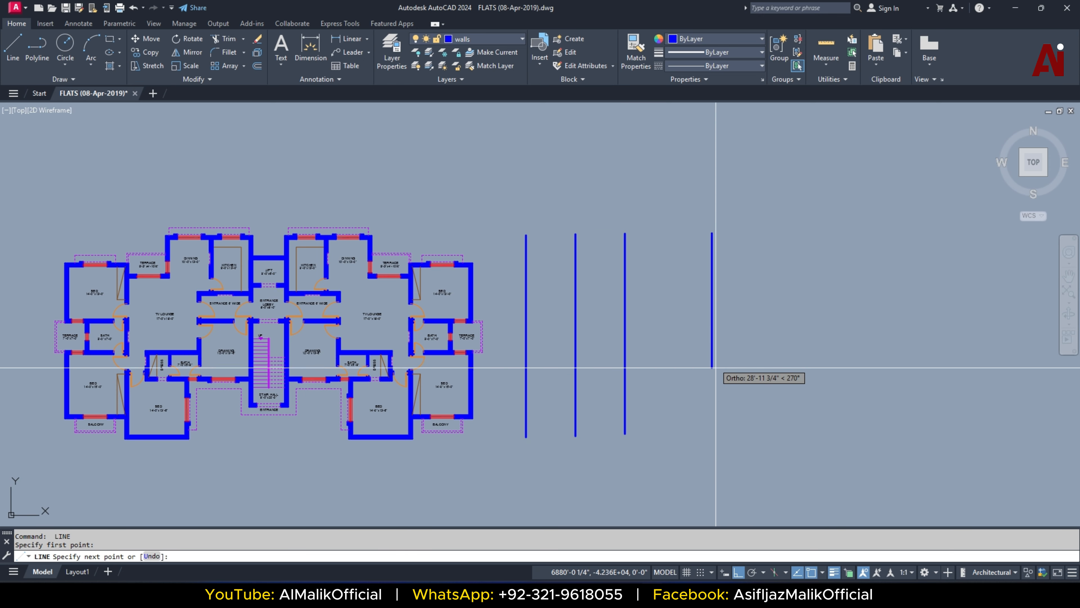
{"action": "left_click", "coordinate": [715, 430]}
{"action": "key", "text": "Escape"}
{"action": "key", "text": "Return"}
{"action": "left_click", "coordinate": [738, 231]}
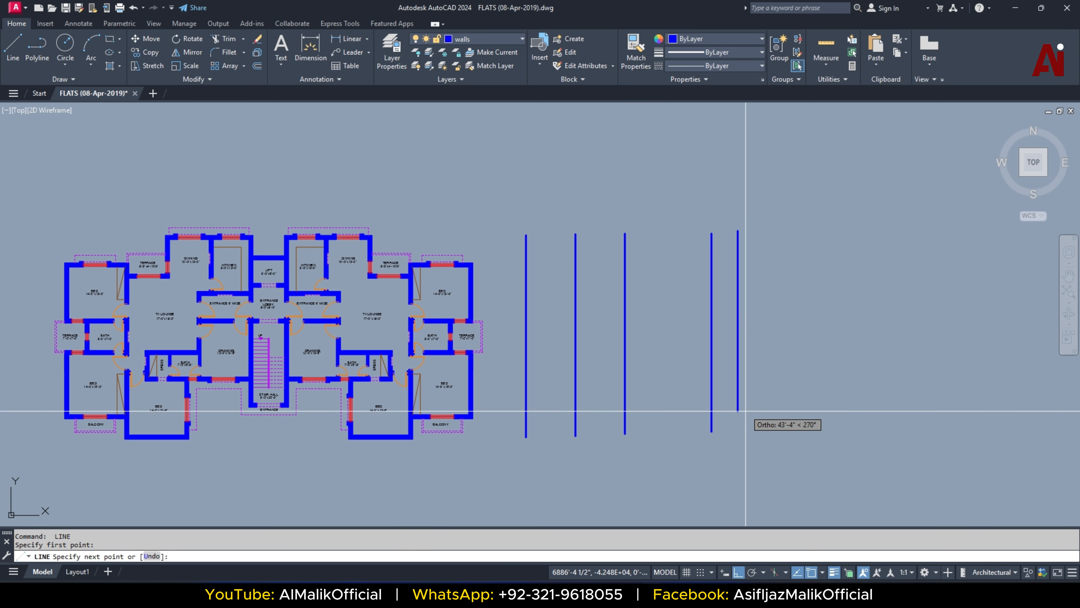
{"action": "left_click", "coordinate": [738, 436]}
{"action": "key", "text": "Escape"}
{"action": "key", "text": "Return"}
{"action": "left_click", "coordinate": [781, 223]}
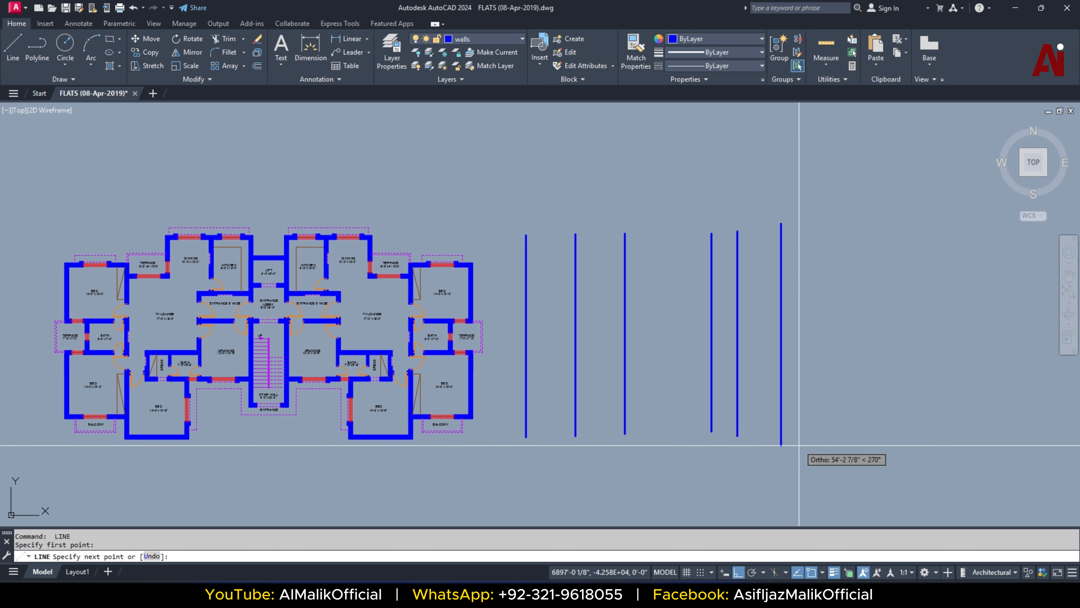
{"action": "left_click", "coordinate": [781, 447]}
{"action": "key", "text": "Escape"}
- Draw a horizontal line to the right of the six vertical lines, level with their middle and not touching them
{"action": "middle_click_drag", "start_coordinate": [841, 362], "coordinate": [578, 361]}
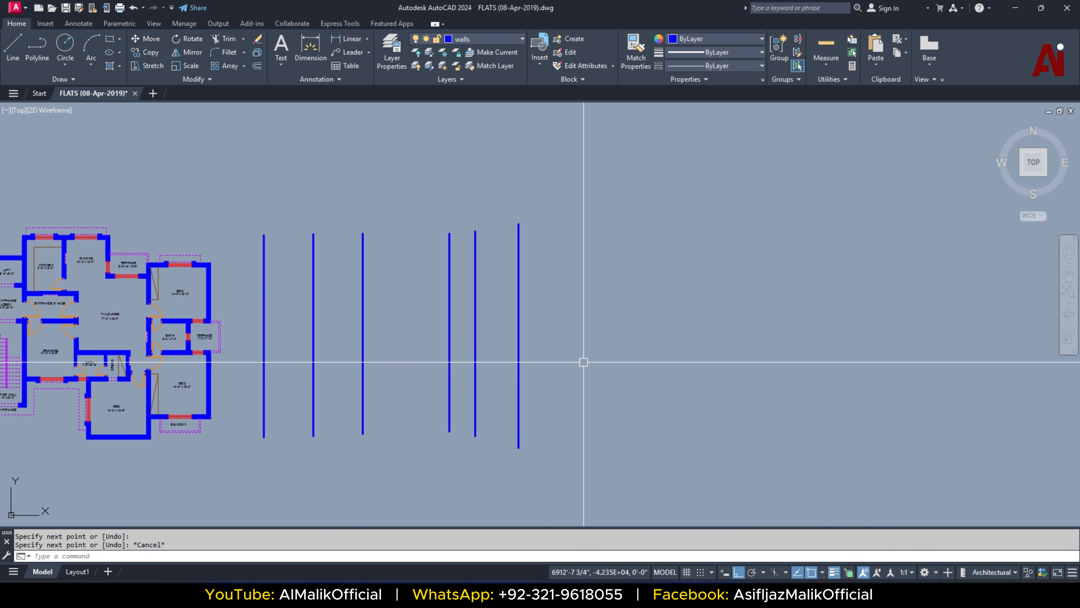
{"action": "type", "text": "l"}
{"action": "key", "text": "Return"}
{"action": "left_click", "coordinate": [675, 334]}
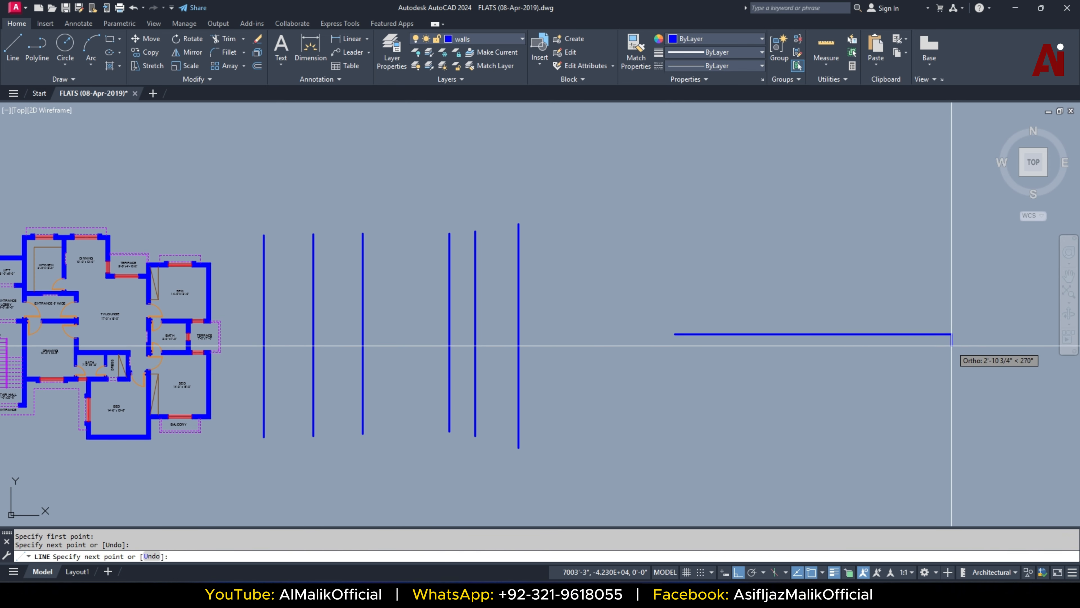
{"action": "left_click", "coordinate": [951, 334]}
{"action": "key", "text": "Escape"}
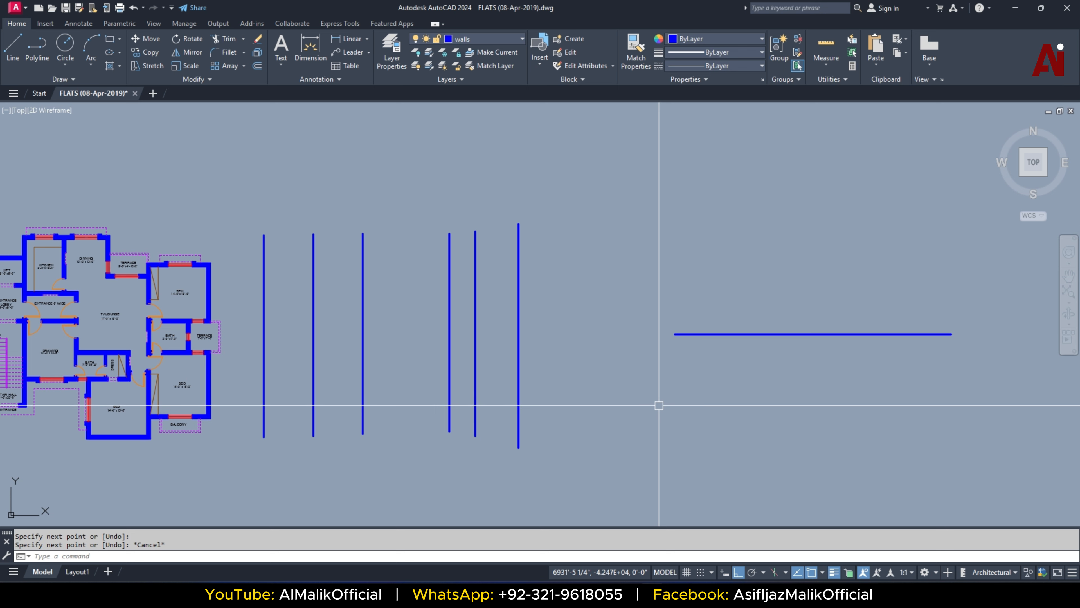
- Extend the horizontal line leftward, one boundary at a time, across the closely spaced group of three vertical lines
{"action": "type", "text": "EX"}
{"action": "key", "text": "Return"}
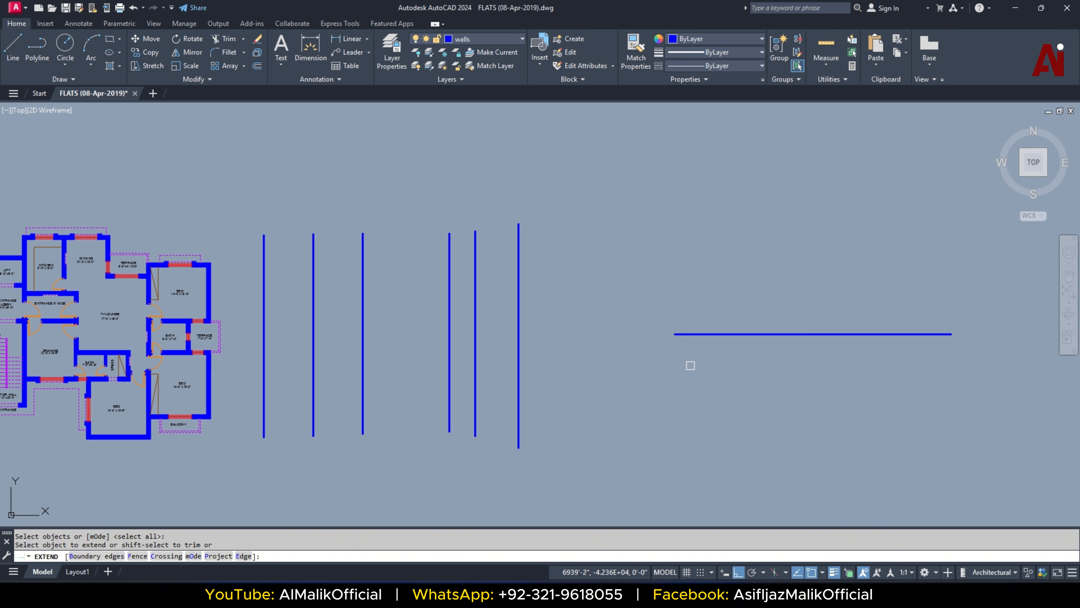
{"action": "left_click", "coordinate": [692, 334]}
{"action": "left_click", "coordinate": [518, 339]}
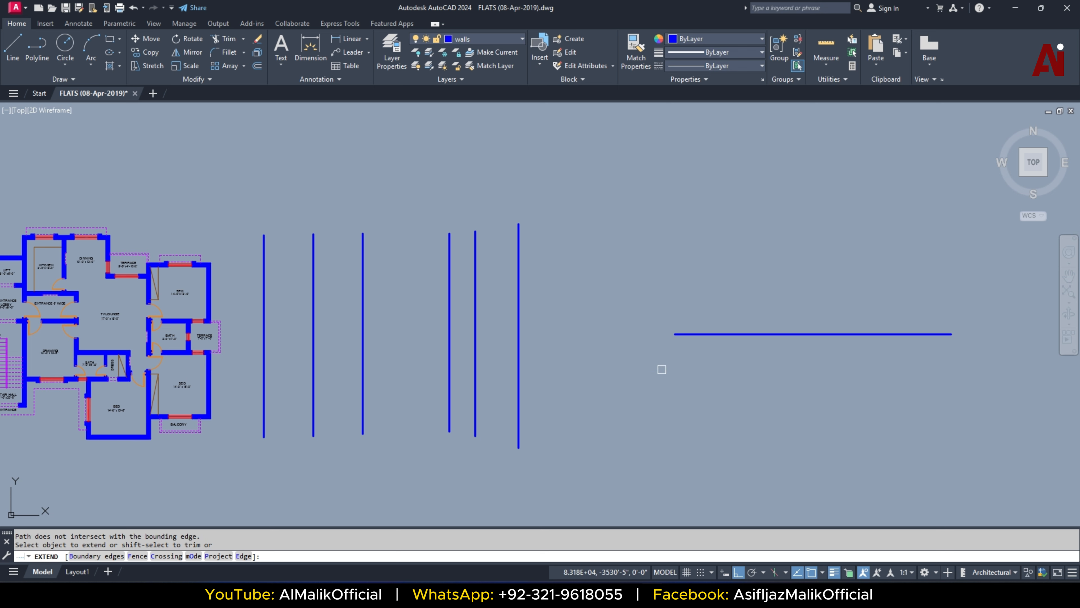
{"action": "left_click", "coordinate": [712, 335]}
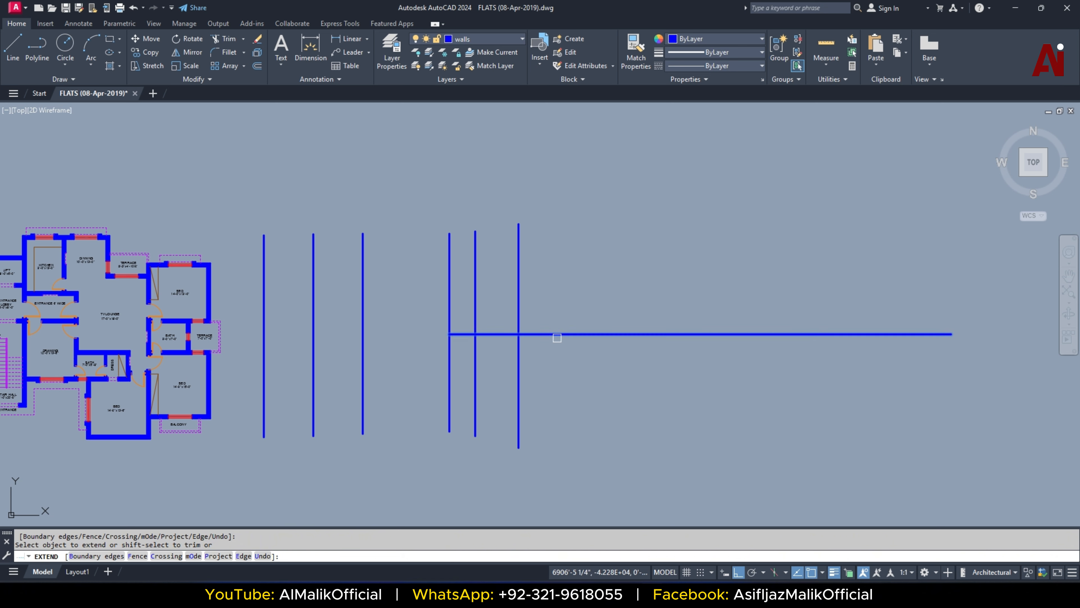
{"action": "left_click", "coordinate": [557, 335]}
{"action": "left_click", "coordinate": [521, 384]}
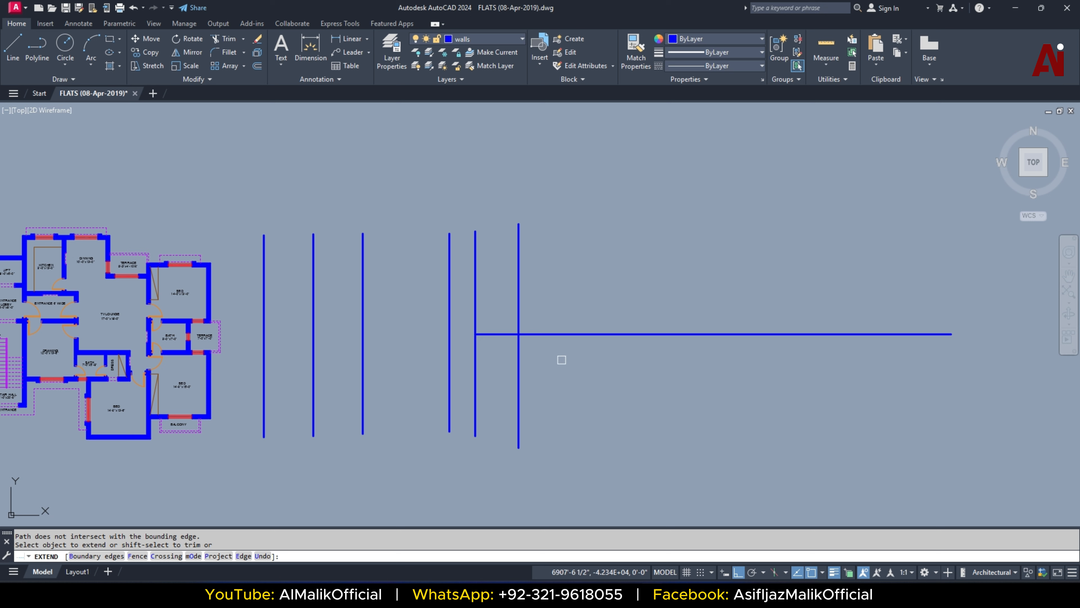
{"action": "left_click", "coordinate": [557, 334]}
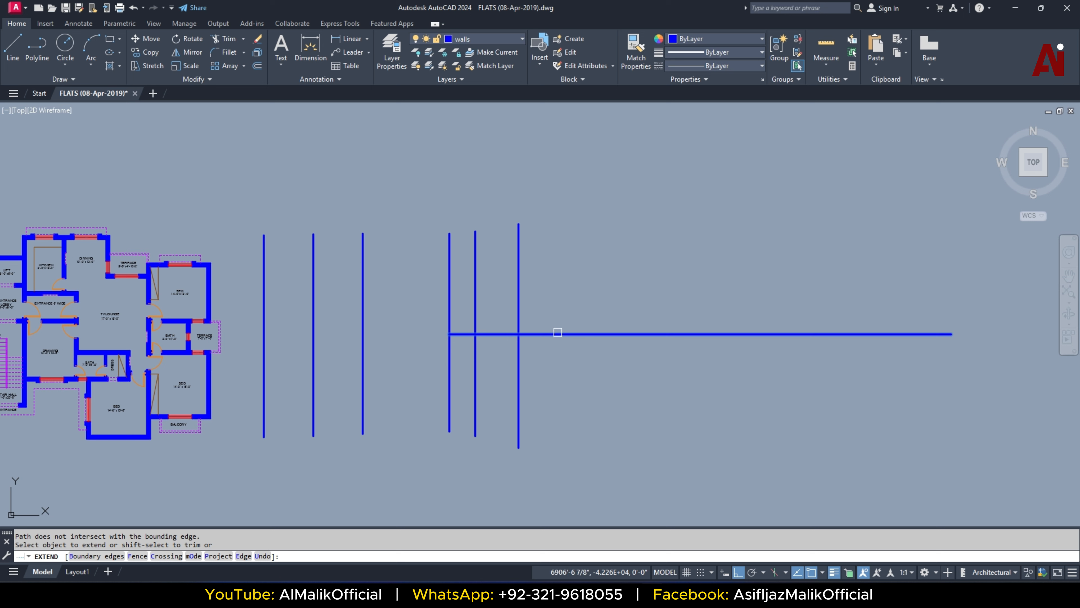
{"action": "left_click", "coordinate": [558, 332]}
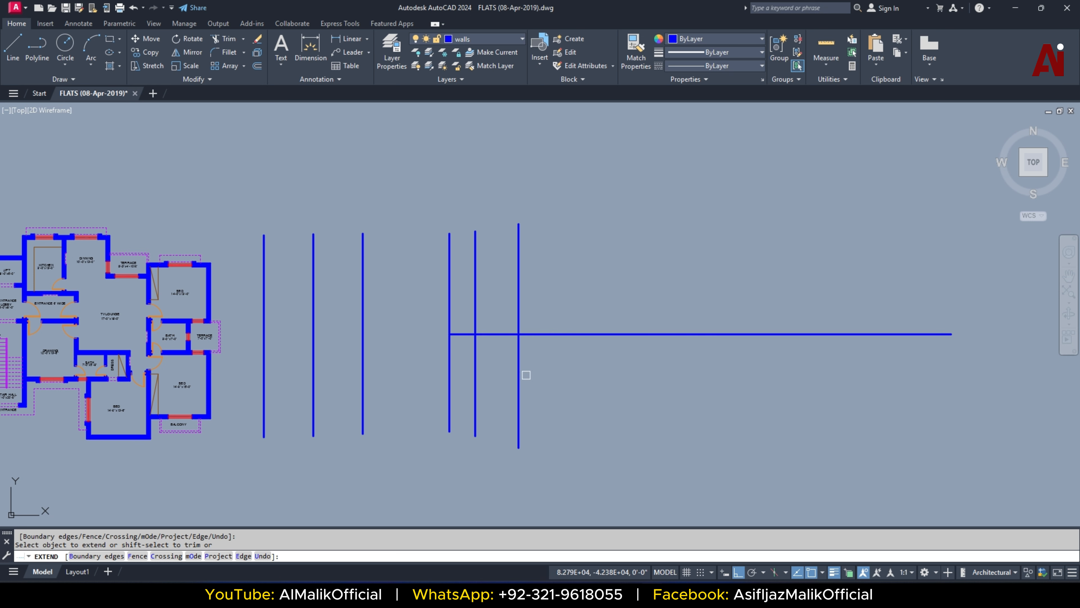
- Extend the horizontal line on through the remaining three vertical lines to the terrace outline of the floor plan
{"action": "left_click", "coordinate": [452, 357]}
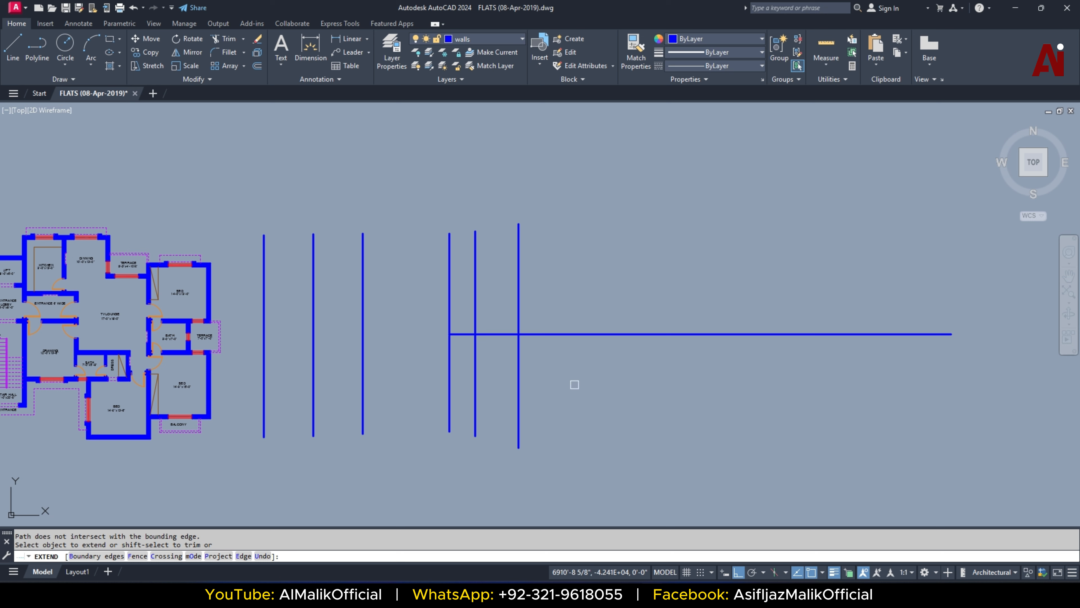
{"action": "left_click", "coordinate": [565, 333]}
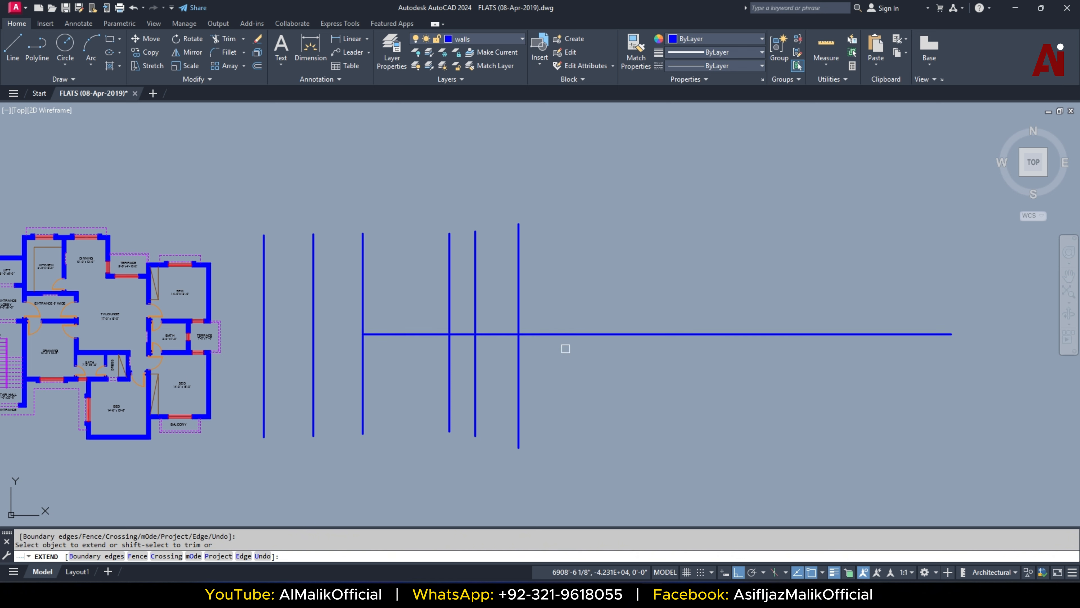
{"action": "left_click", "coordinate": [568, 334]}
{"action": "left_click", "coordinate": [569, 333]}
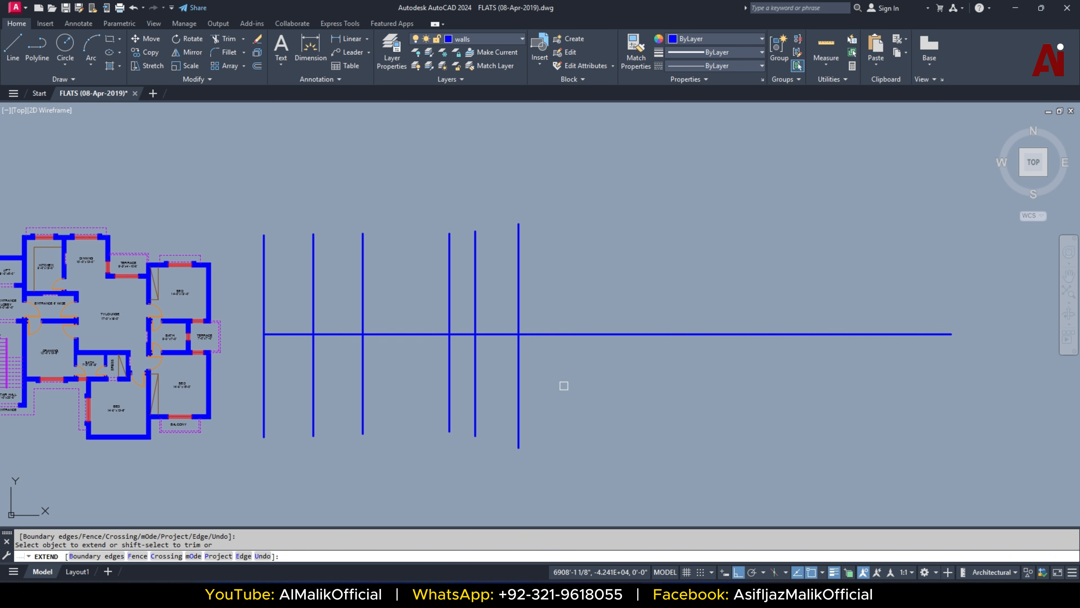
{"action": "left_click", "coordinate": [562, 334]}
{"action": "left_click", "coordinate": [365, 415]}
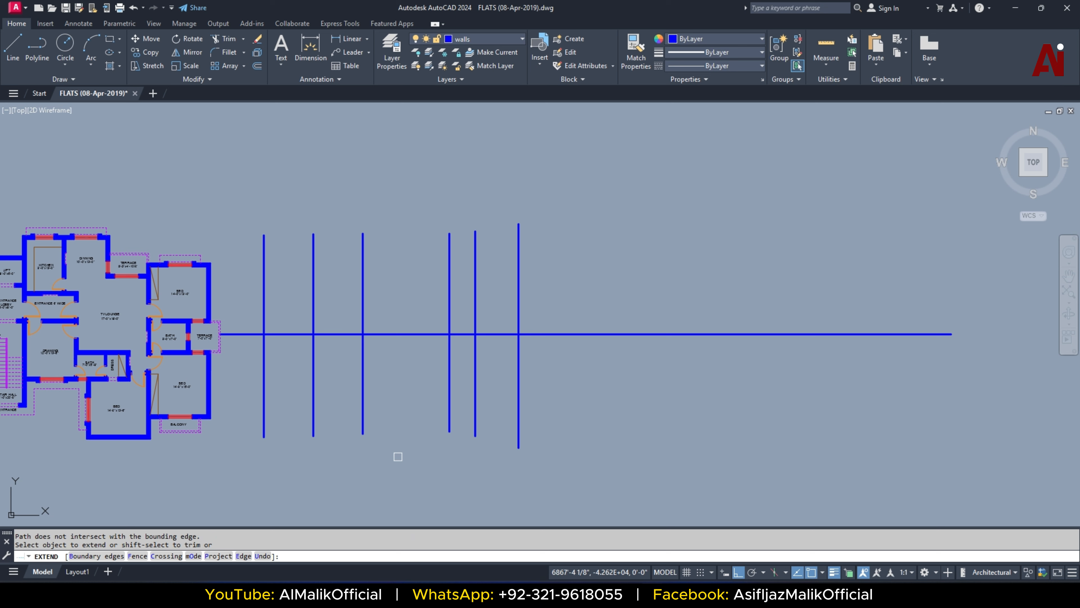
{"action": "key", "text": "Escape"}
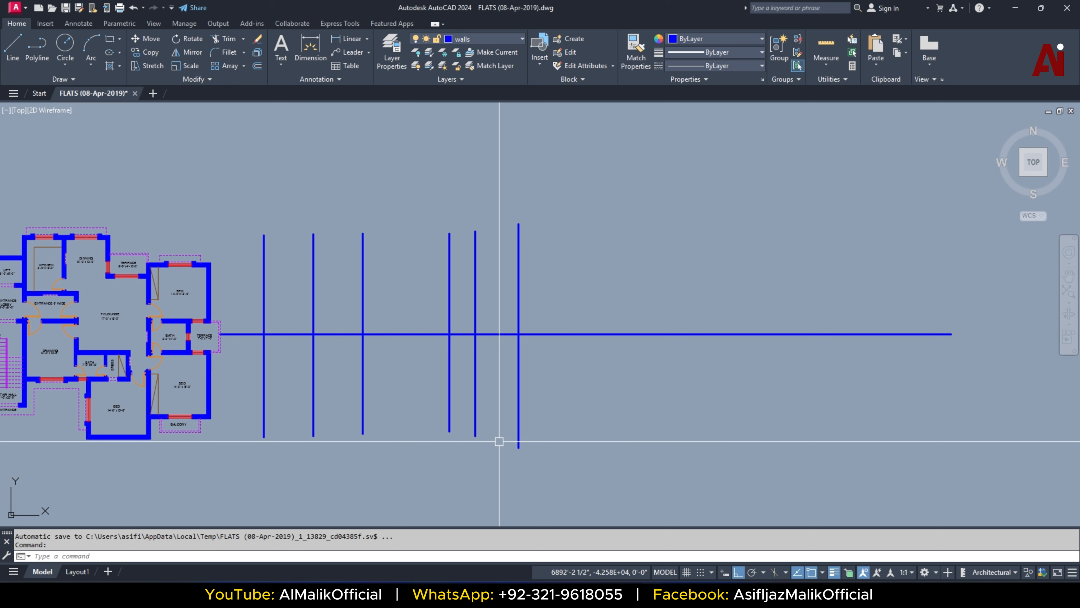
- Draw a short vertical cutting line at the horizontal line's original left end and trim off everything to its left
{"action": "type", "text": "l"}
{"action": "key", "text": "Return"}
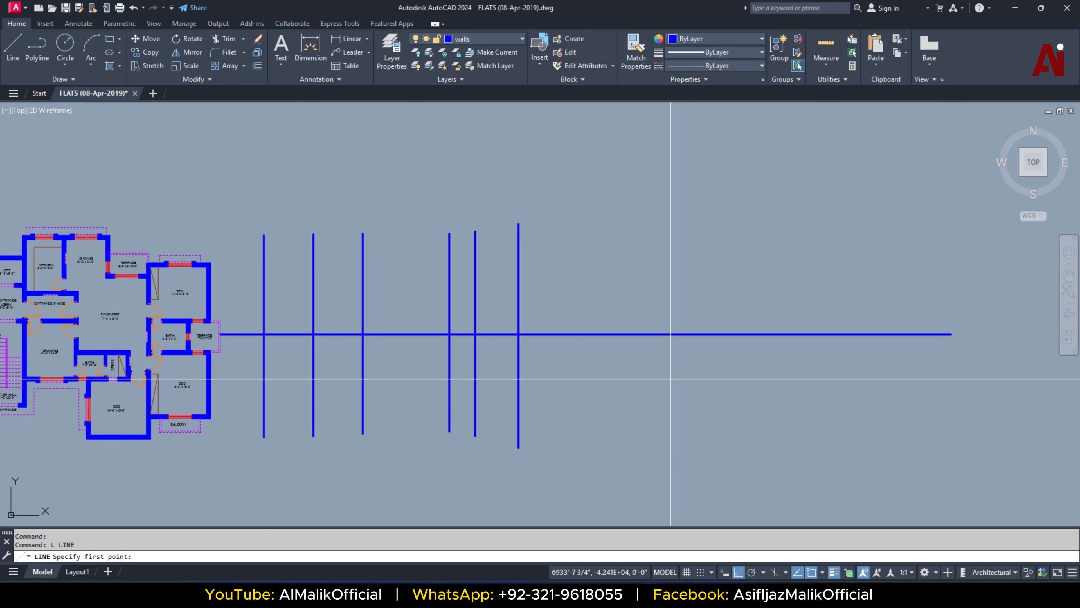
{"action": "left_click", "coordinate": [673, 375]}
{"action": "left_click", "coordinate": [672, 295]}
{"action": "key", "text": "Escape"}
{"action": "left_click", "coordinate": [675, 314]}
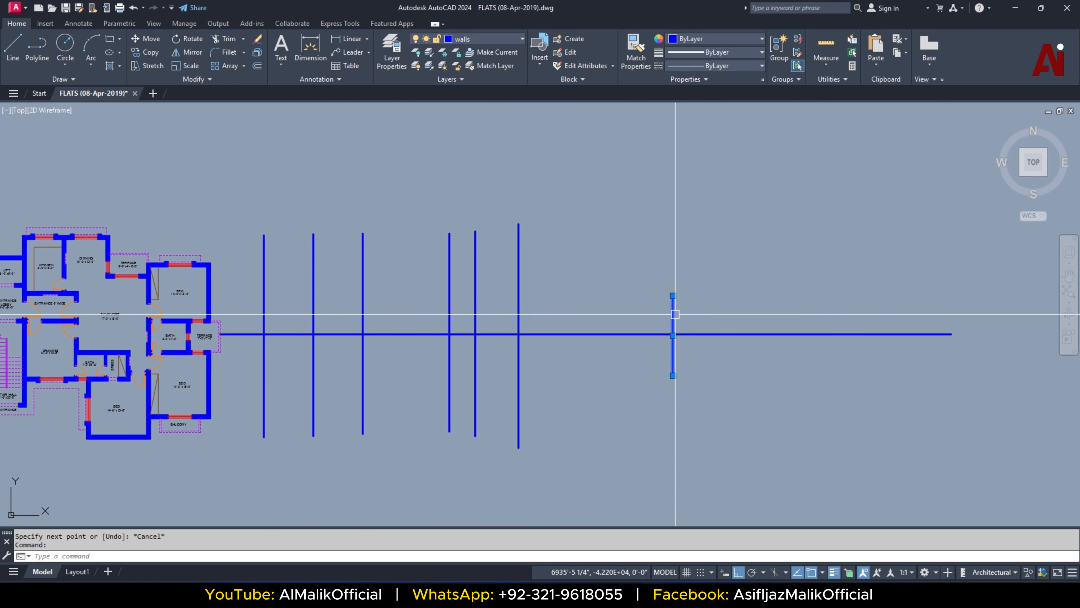
{"action": "type", "text": "tr"}
{"action": "key", "text": "Return"}
{"action": "left_click", "coordinate": [632, 335]}
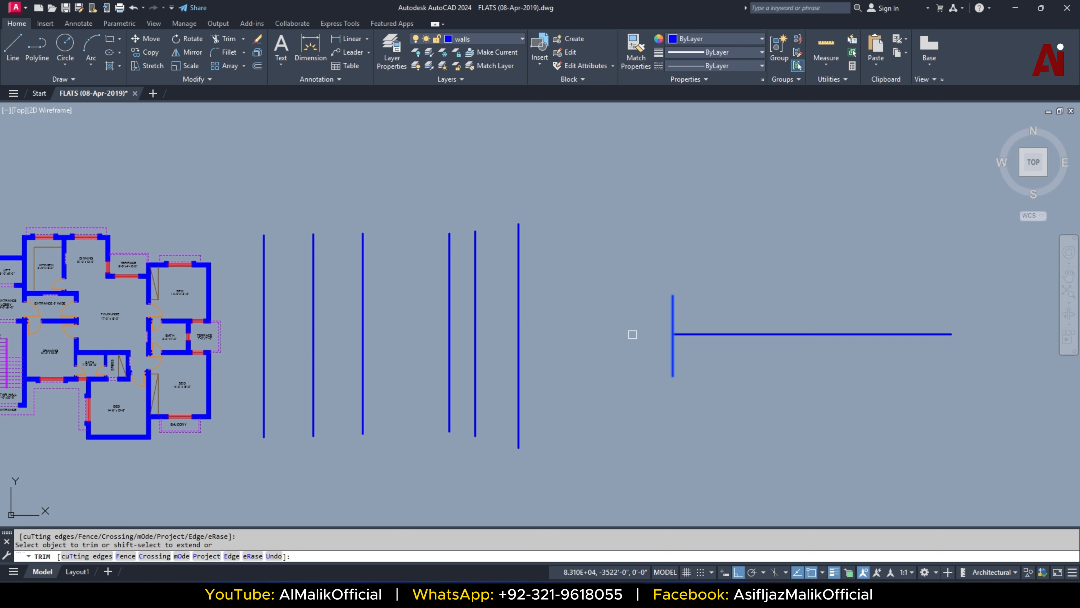
{"action": "key", "text": "Escape"}
- Erase the short vertical cutting line at the left end of the horizontal line
{"action": "left_click", "coordinate": [684, 315]}
{"action": "left_click", "coordinate": [650, 298]}
{"action": "type", "text": "e"}
{"action": "key", "text": "Return"}
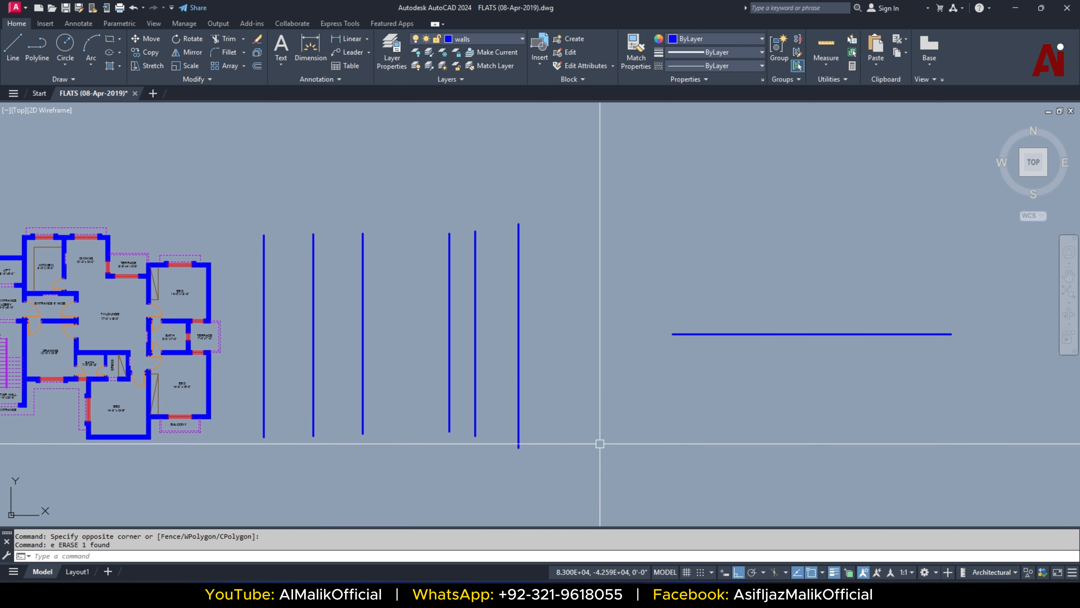
- Extend the horizontal line directly to the second vertical line from the floor plan, using only that line as the boundary edge
{"action": "left_click", "coordinate": [313, 378]}
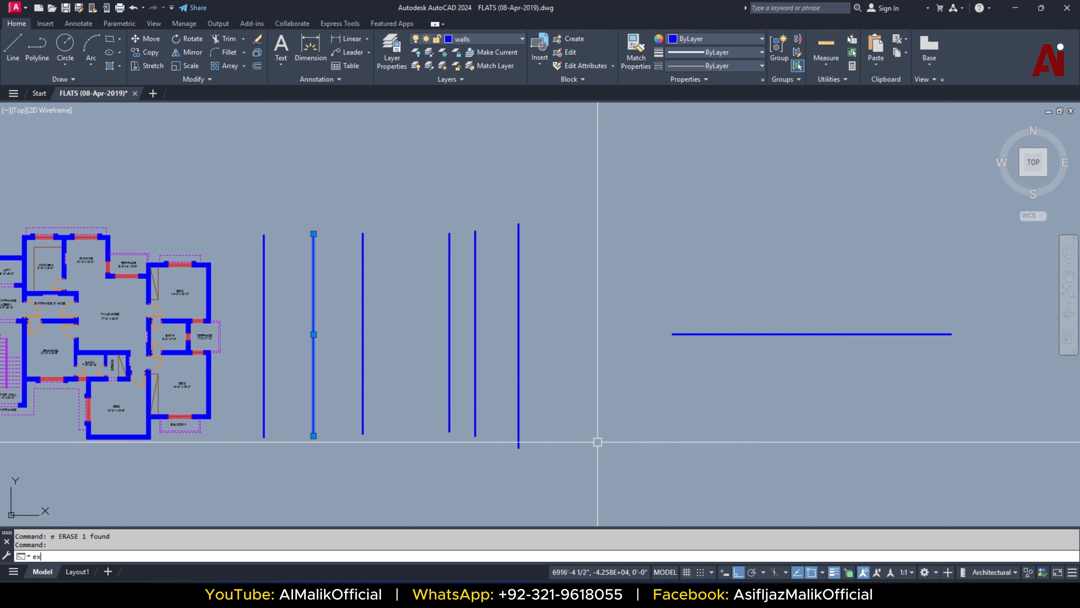
{"action": "type", "text": "ex"}
{"action": "key", "text": "Return"}
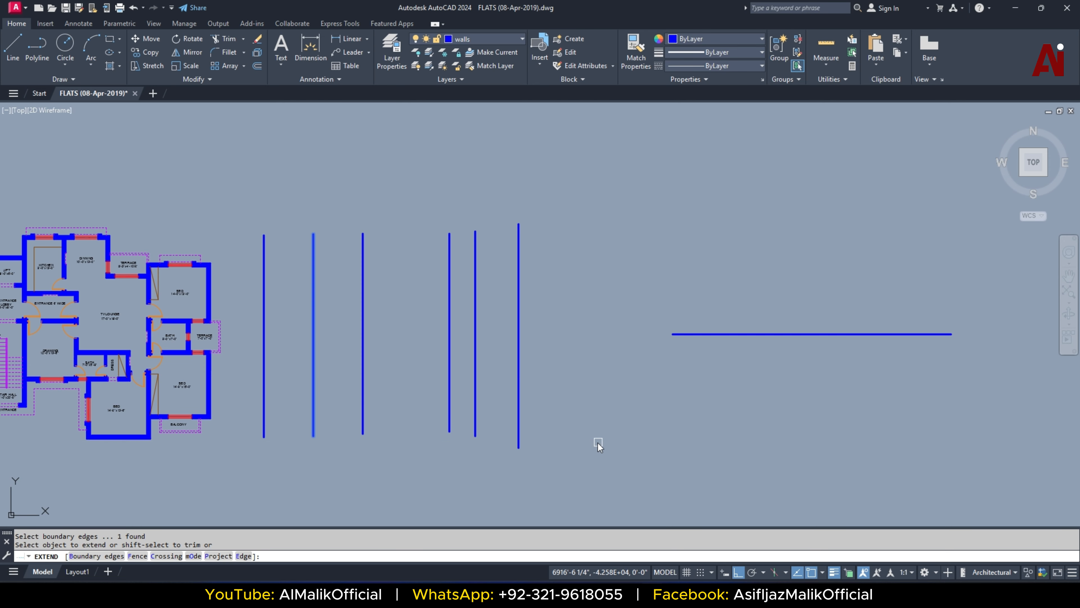
{"action": "left_click", "coordinate": [309, 401]}
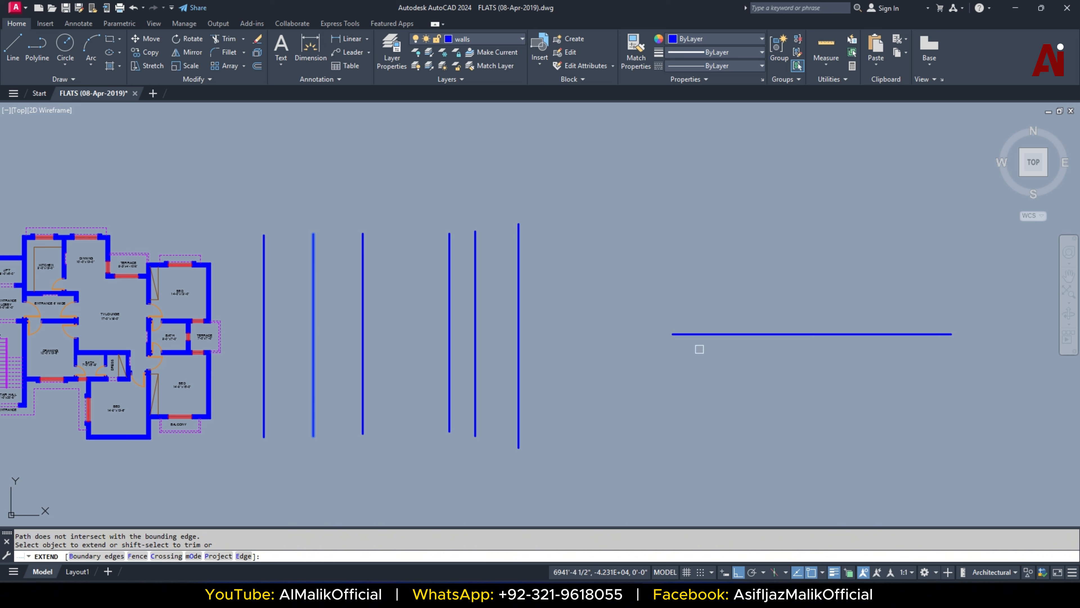
{"action": "left_click", "coordinate": [702, 335]}
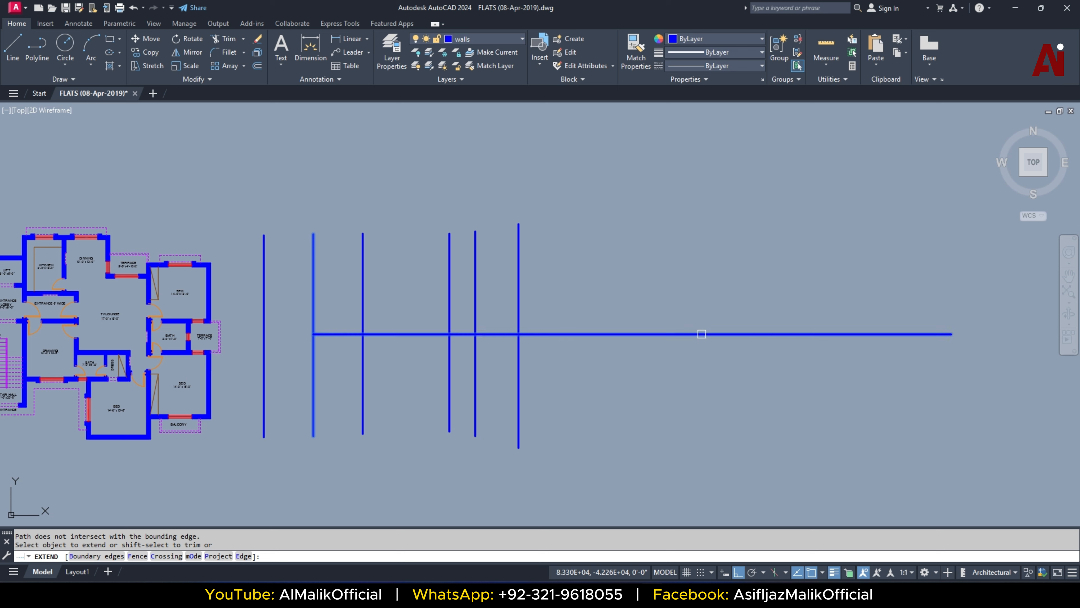
{"action": "left_click", "coordinate": [701, 335]}
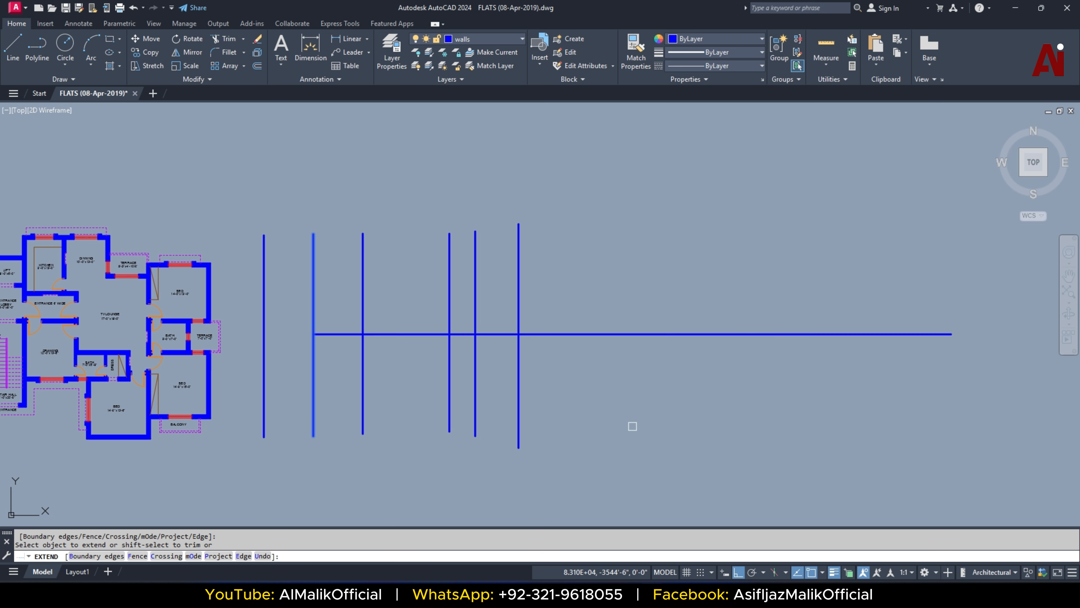
{"action": "key", "text": "Escape"}
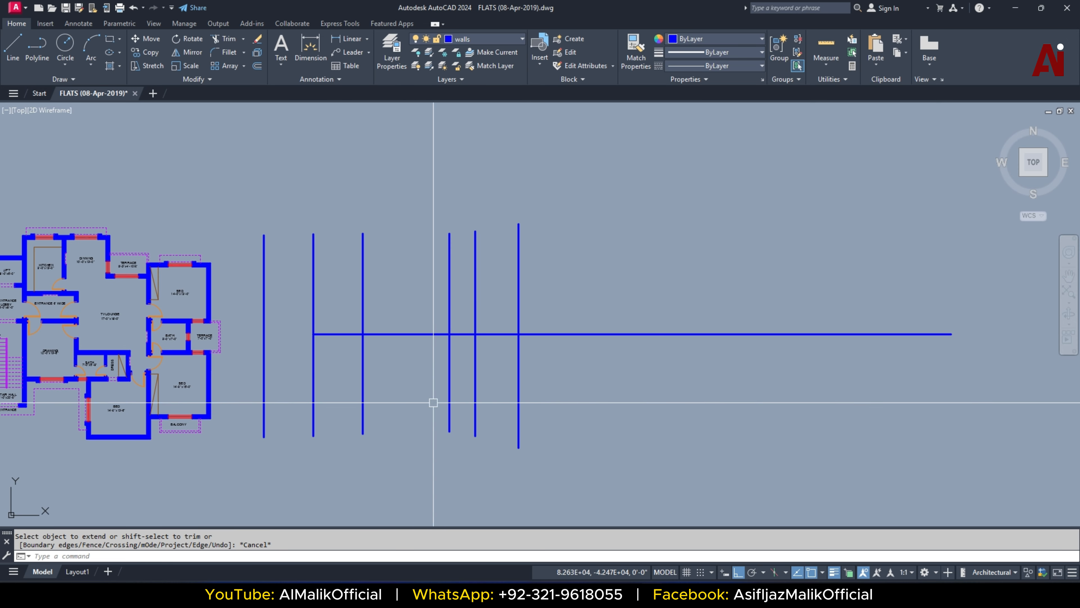
{"action": "left_click", "coordinate": [449, 374]}
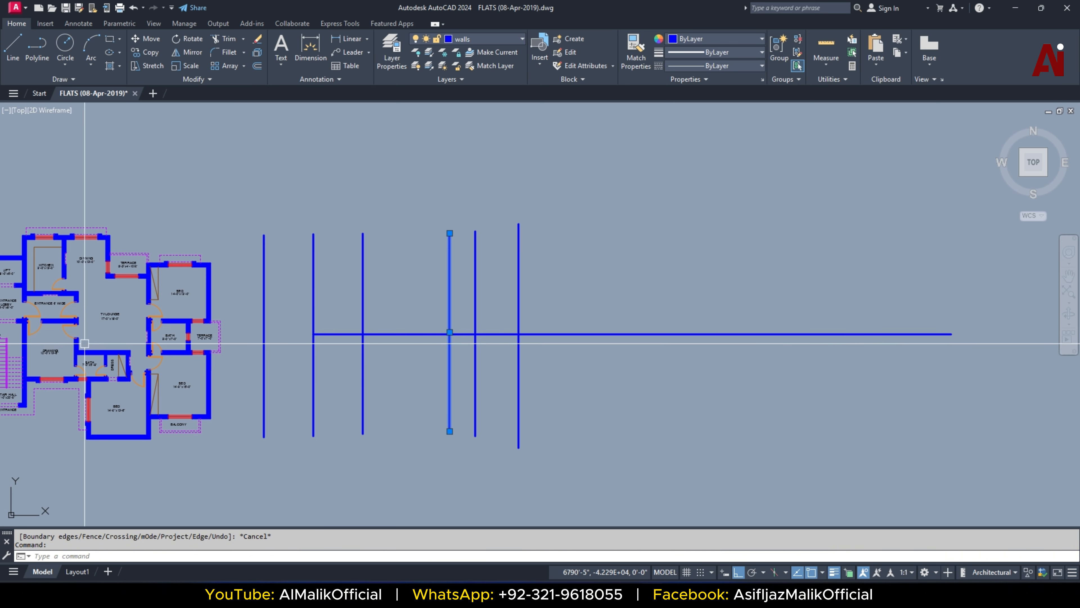
{"action": "left_click", "coordinate": [26, 349]}
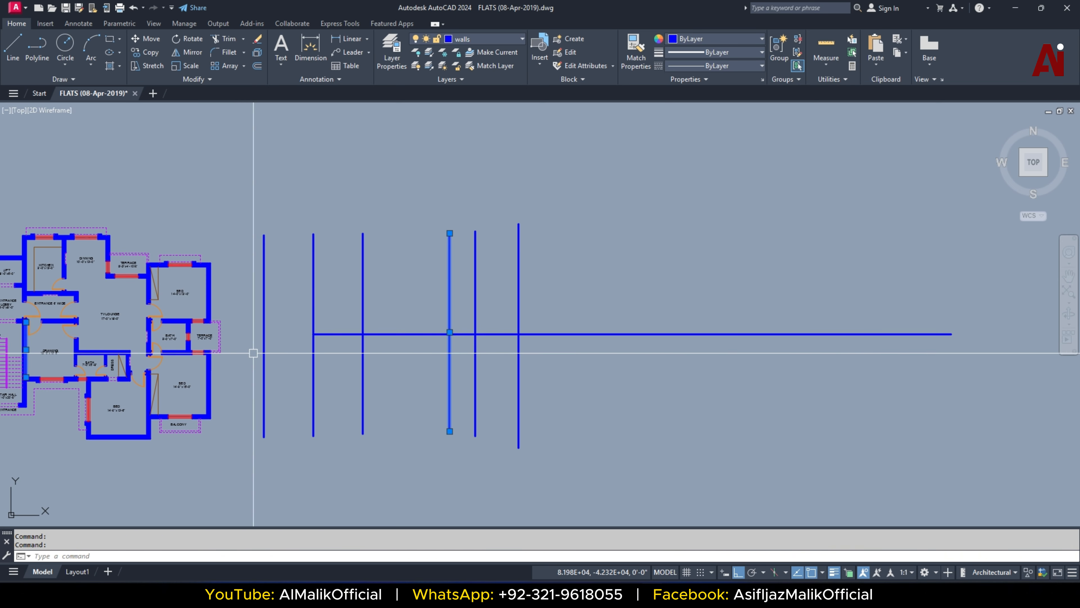
{"action": "key", "text": "Escape"}
- Draw a short vertical cutting line across the horizontal line, just east of the easternmost vertical line
{"action": "type", "text": "l"}
{"action": "key", "text": "Return"}
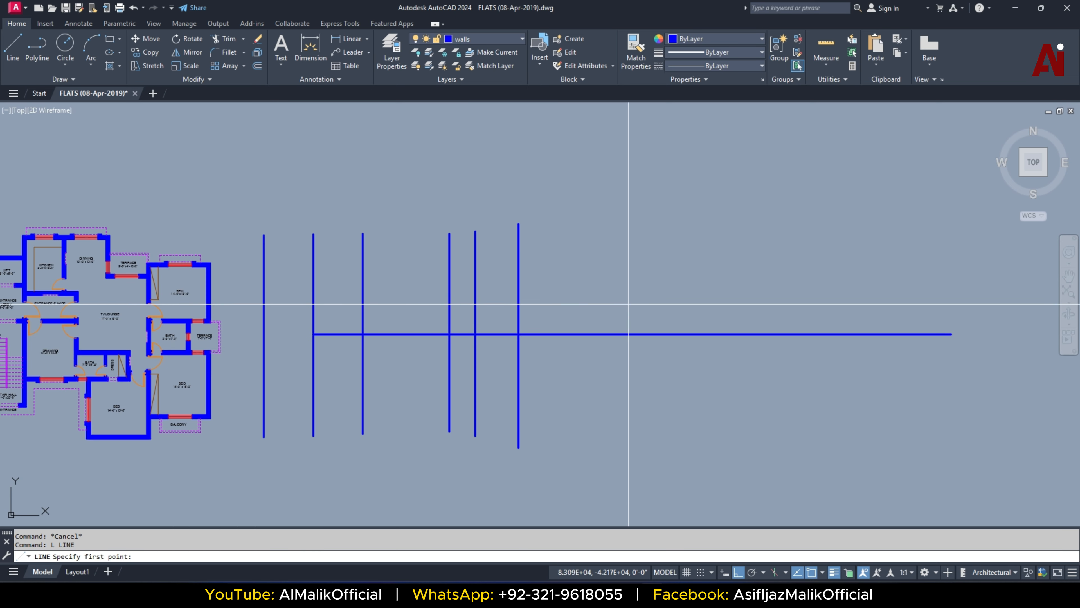
{"action": "left_click", "coordinate": [631, 303]}
{"action": "left_click", "coordinate": [644, 386]}
{"action": "key", "text": "Escape"}
- Trim off the part of the horizontal line west of the short line, using only that line as cutting edge
{"action": "left_click", "coordinate": [651, 360]}
{"action": "left_click", "coordinate": [591, 382]}
{"action": "type", "text": "tr"}
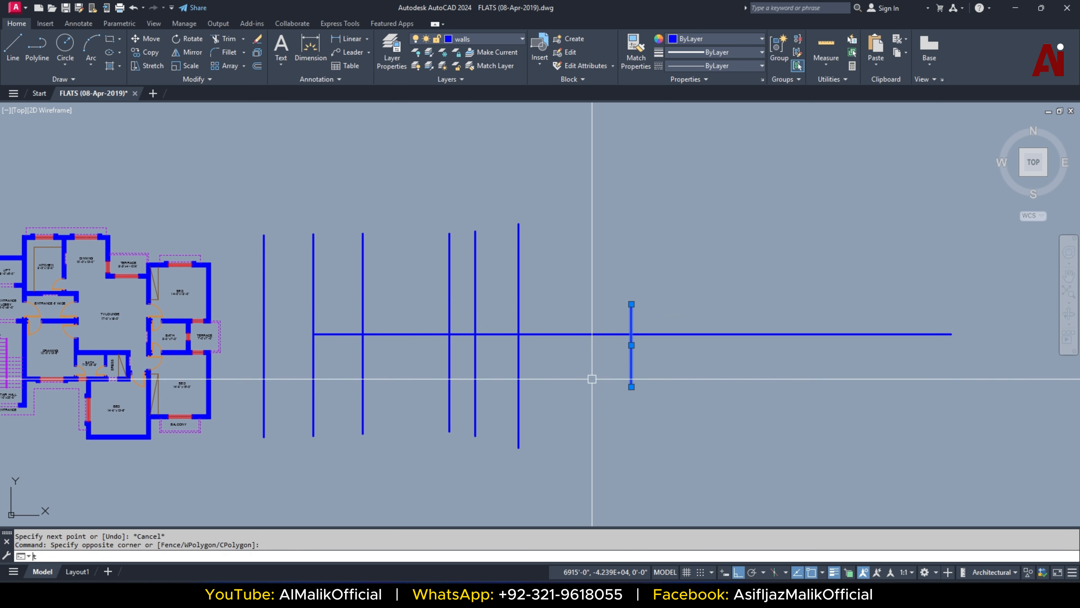
{"action": "key", "text": "Return"}
{"action": "left_click", "coordinate": [598, 359]}
{"action": "left_click", "coordinate": [572, 308]}
{"action": "key", "text": "Escape"}
- Erase the short vertical cutting line at the trimmed end of the horizontal line
{"action": "left_click", "coordinate": [653, 292]}
{"action": "left_click", "coordinate": [609, 323]}
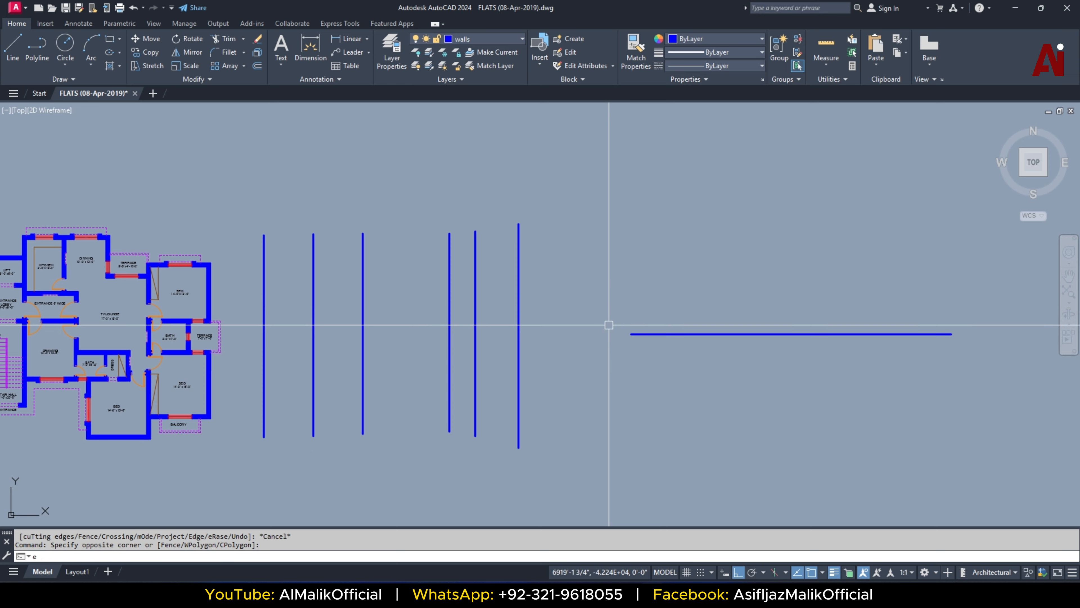
{"action": "type", "text": "e"}
{"action": "key", "text": "Return"}
- Extend the horizontal line past all vertical lines to the drawing room's west wall line, using only that wall line as boundary edge
{"action": "left_click", "coordinate": [30, 352]}
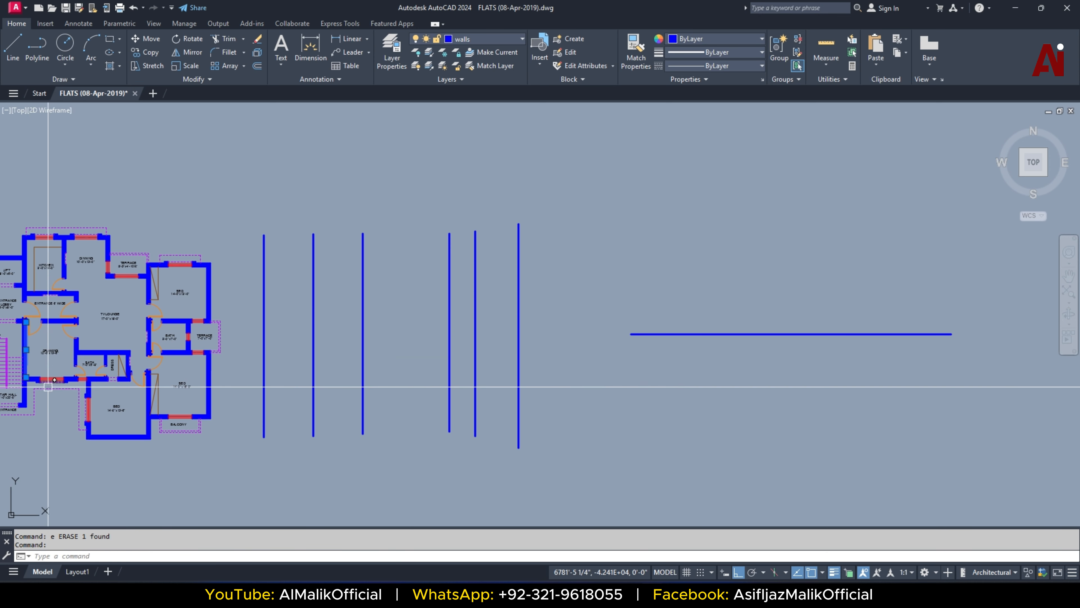
{"action": "type", "text": "e"}
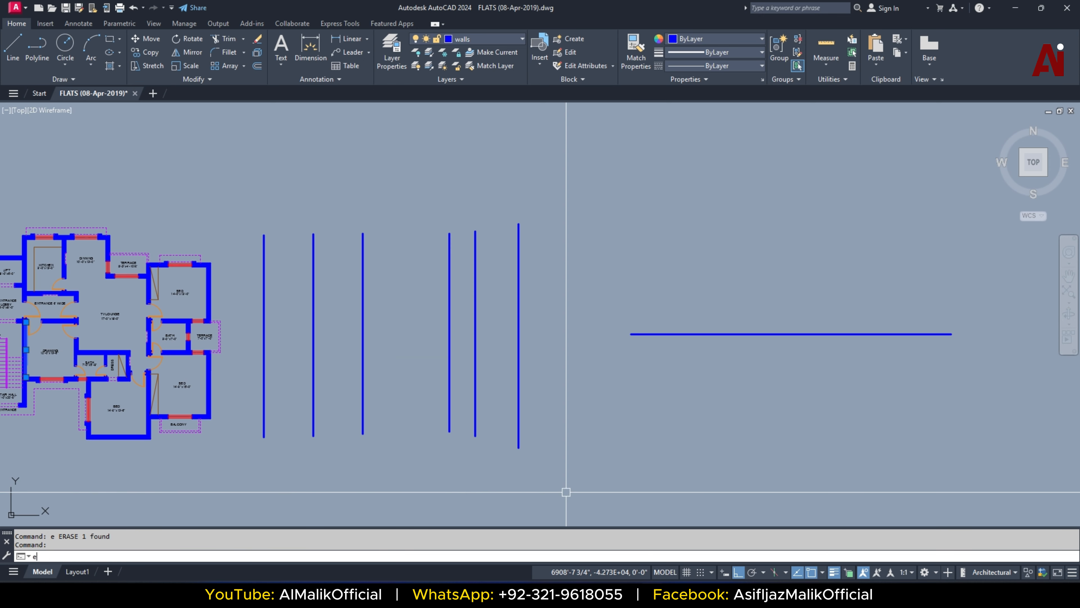
{"action": "type", "text": "x"}
{"action": "key", "text": "Return"}
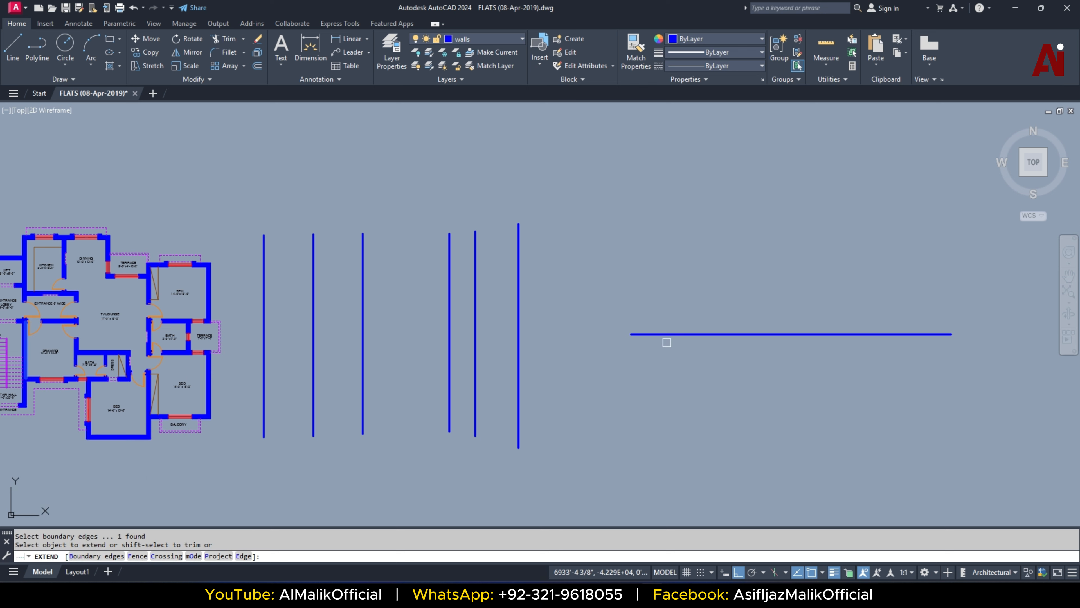
{"action": "left_click", "coordinate": [667, 334]}
{"action": "left_click", "coordinate": [450, 364]}
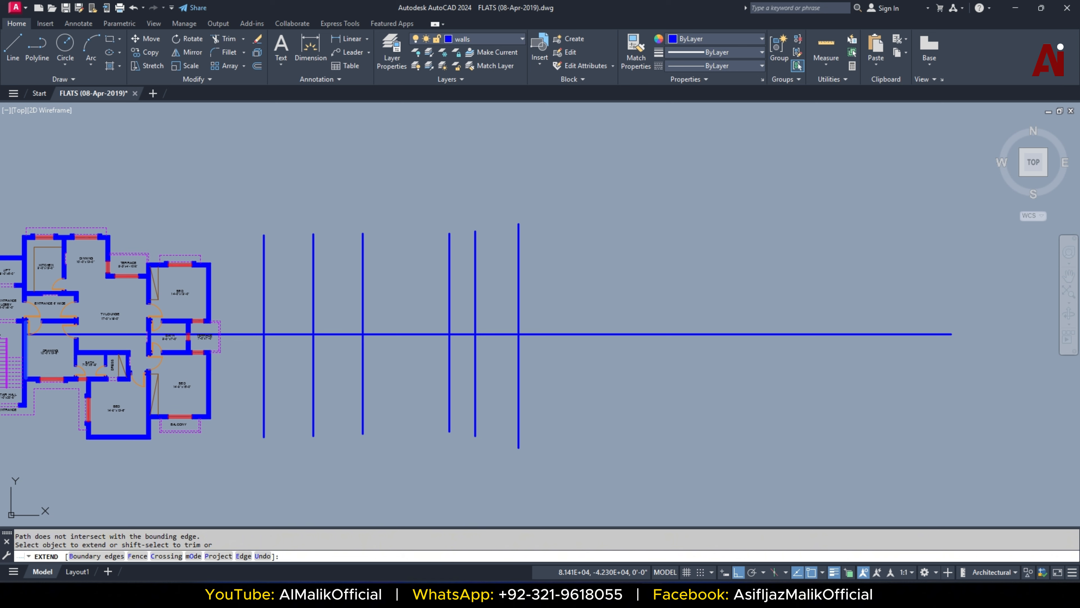
{"action": "key", "text": "Escape"}
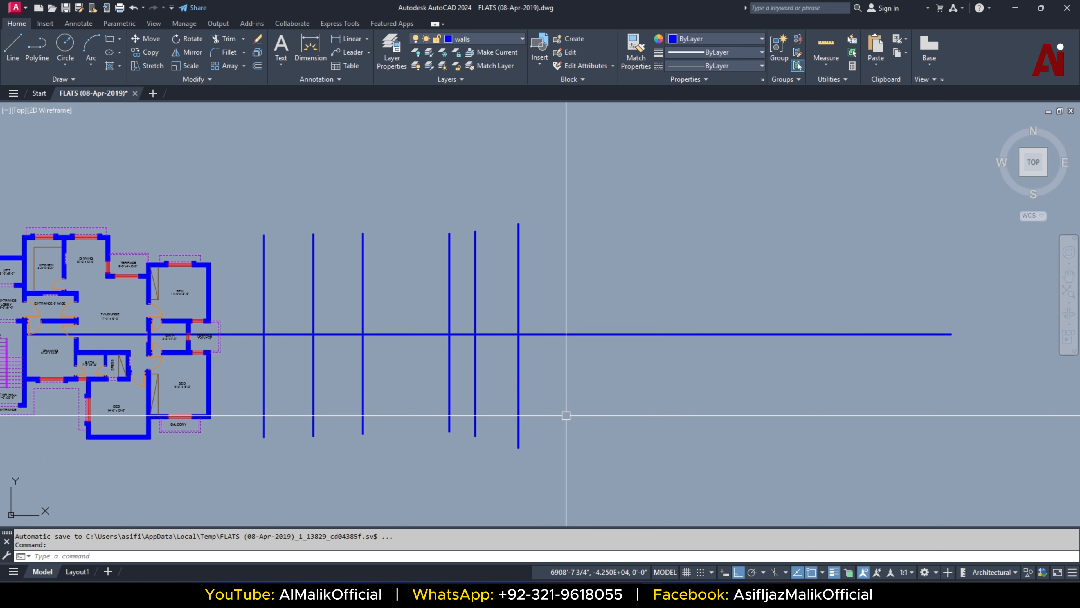
- Draw another short vertical cutting line across the horizontal line, well east of the six vertical lines
{"action": "type", "text": "l"}
{"action": "key", "text": "Return"}
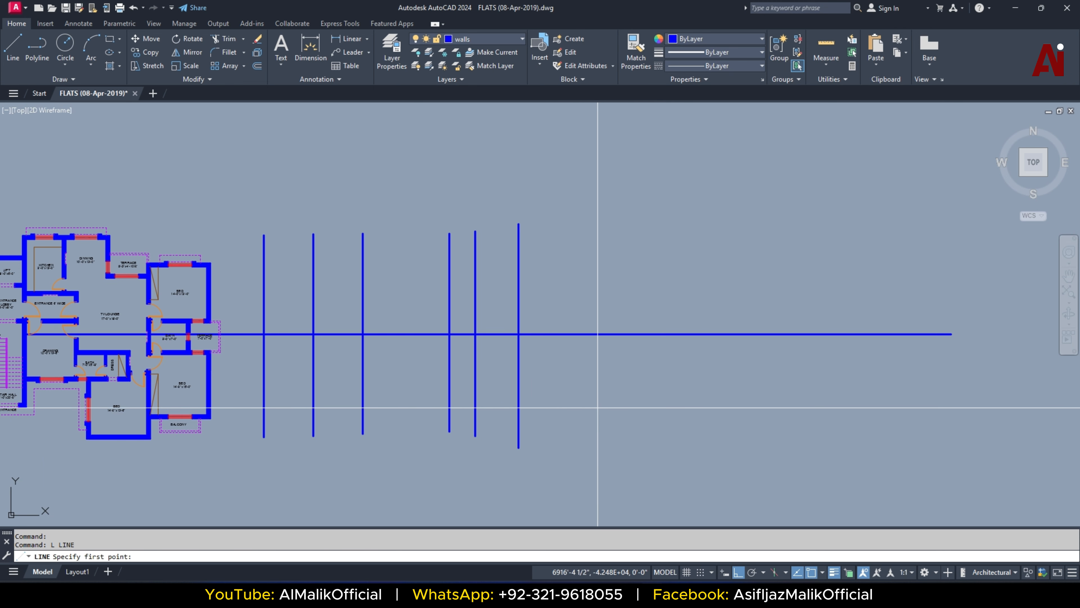
{"action": "left_click", "coordinate": [682, 365]}
{"action": "left_click", "coordinate": [681, 268]}
{"action": "key", "text": "Escape"}
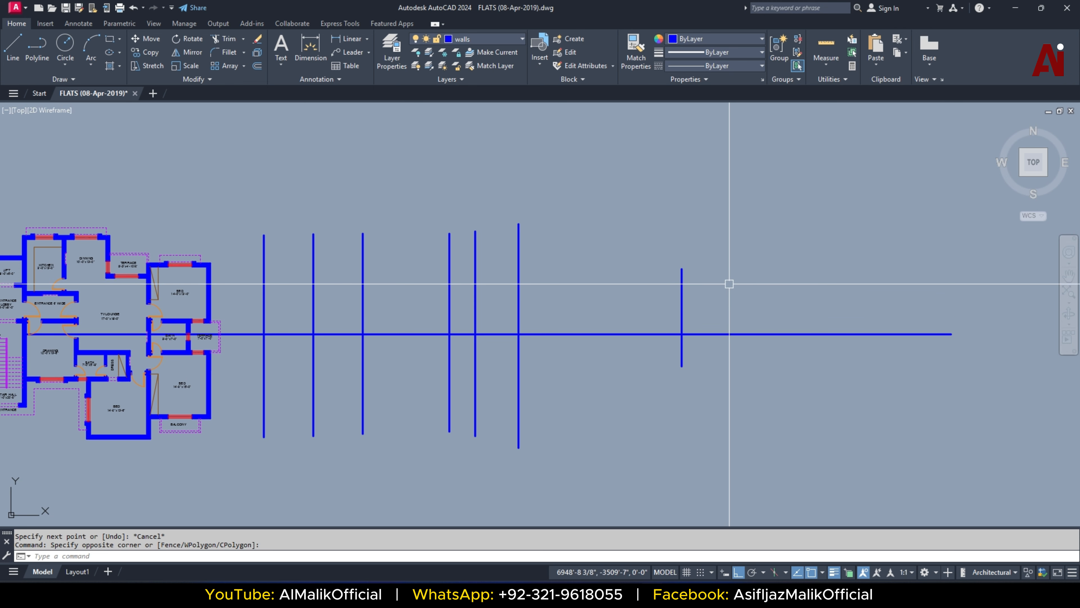
- Trim the horizontal line back to the new short cutting line, removing everything west of it
{"action": "left_click", "coordinate": [730, 269]}
{"action": "left_click", "coordinate": [667, 296]}
{"action": "type", "text": "t"}
{"action": "key", "text": "Return"}
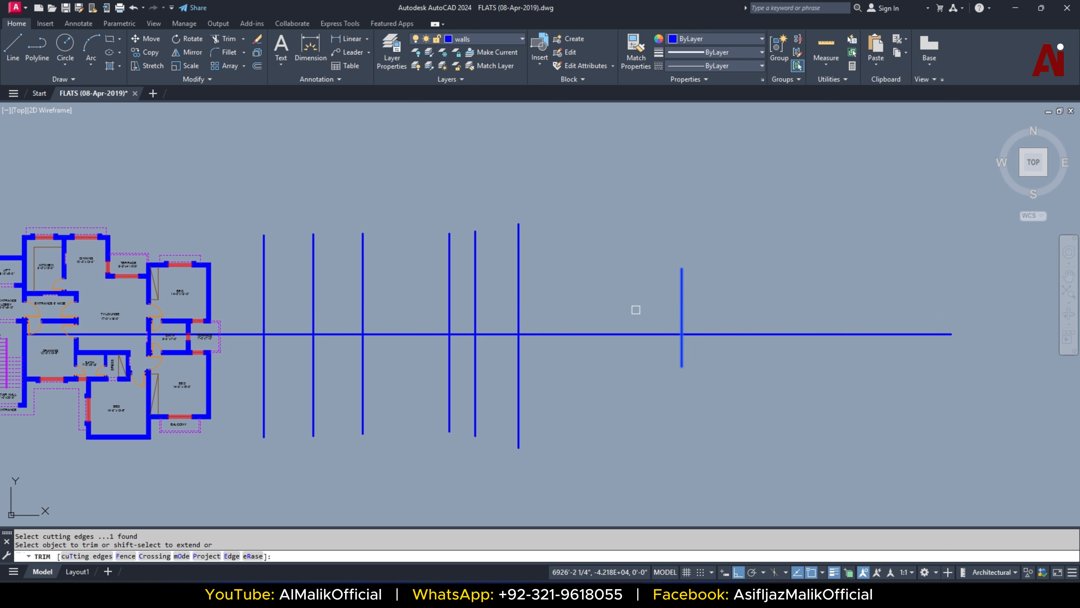
{"action": "left_click", "coordinate": [629, 333]}
{"action": "key", "text": "Escape"}
- Erase the second short cutting line at the horizontal line's west end
{"action": "left_click", "coordinate": [711, 273]}
{"action": "left_click", "coordinate": [670, 307]}
{"action": "type", "text": "e"}
{"action": "key", "text": "Return"}
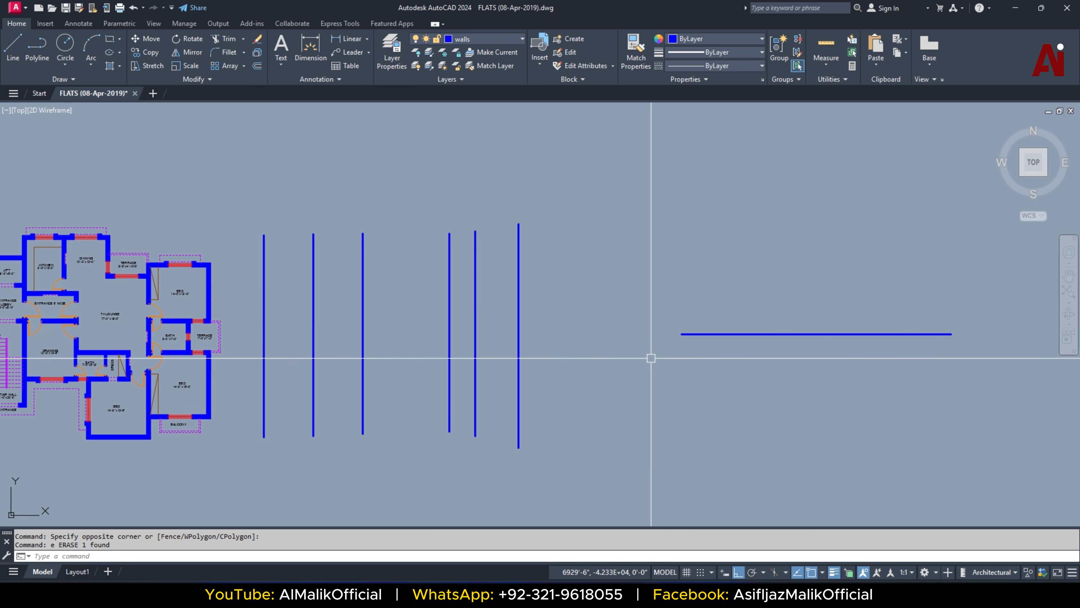
- With Ortho off, draw a diagonal line sloping down eastward, starting just west of the horizontal line's end
{"action": "type", "text": "L"}
{"action": "key", "text": "Return"}
{"action": "left_click", "coordinate": [618, 332]}
{"action": "key", "text": "F8"}
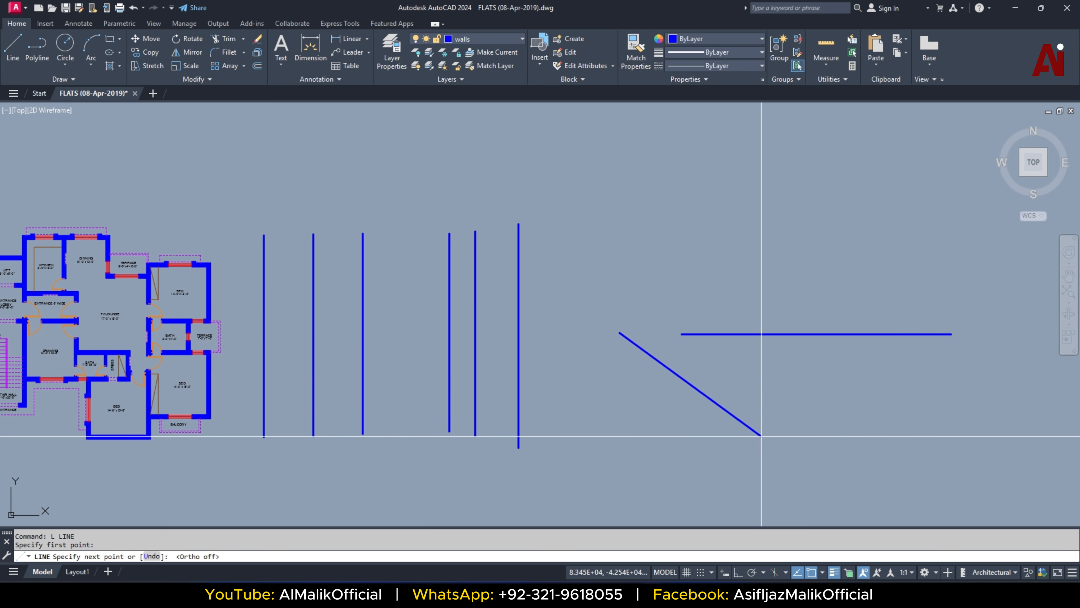
{"action": "left_click", "coordinate": [867, 488]}
{"action": "key", "text": "Escape"}
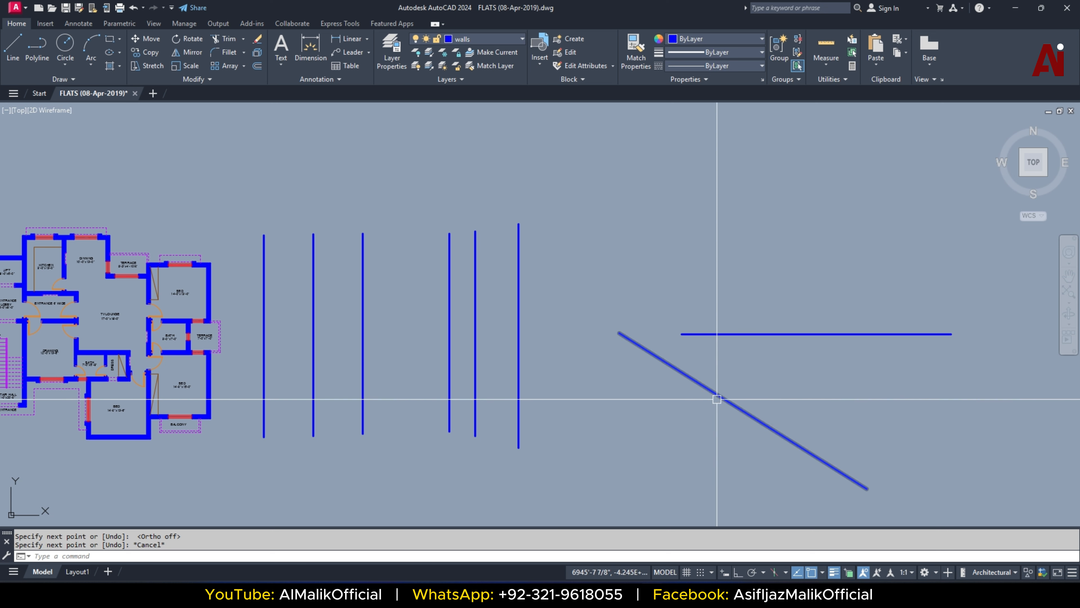
- Try to extend the diagonal line to the third vertical line from the floor plan as the only boundary edge
{"action": "left_click", "coordinate": [639, 345]}
{"action": "key", "text": "Escape"}
{"action": "left_click", "coordinate": [366, 342]}
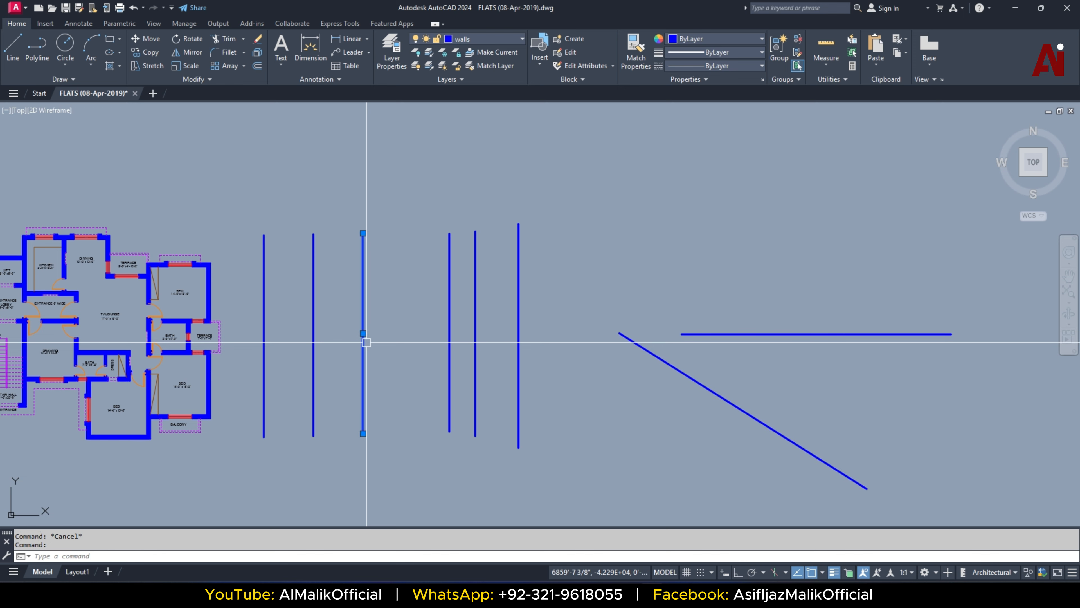
{"action": "key", "text": "Escape"}
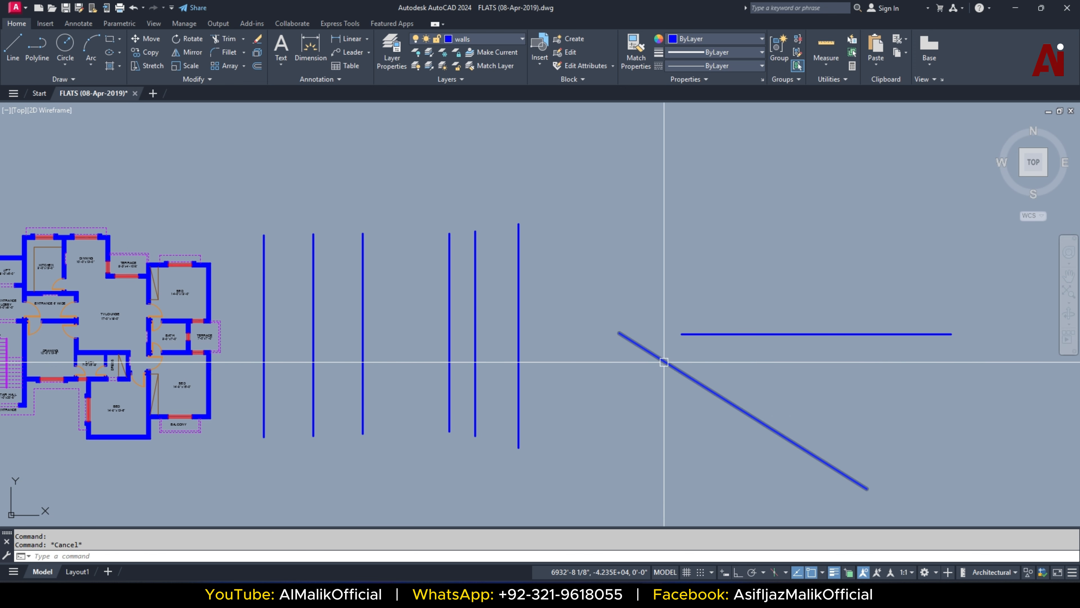
{"action": "left_click", "coordinate": [365, 378]}
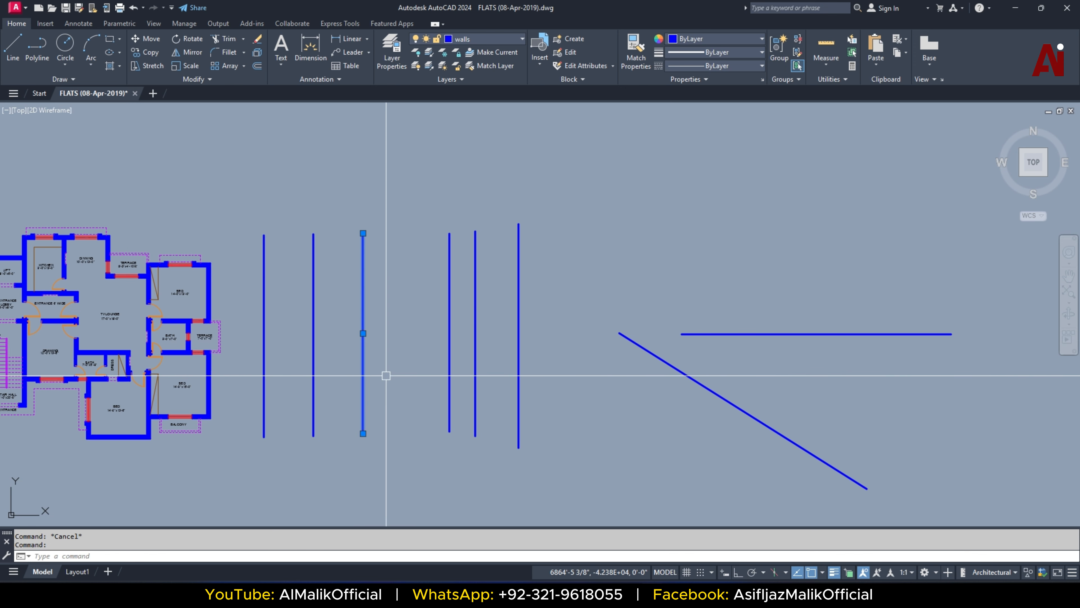
{"action": "type", "text": "ex"}
{"action": "key", "text": "Return"}
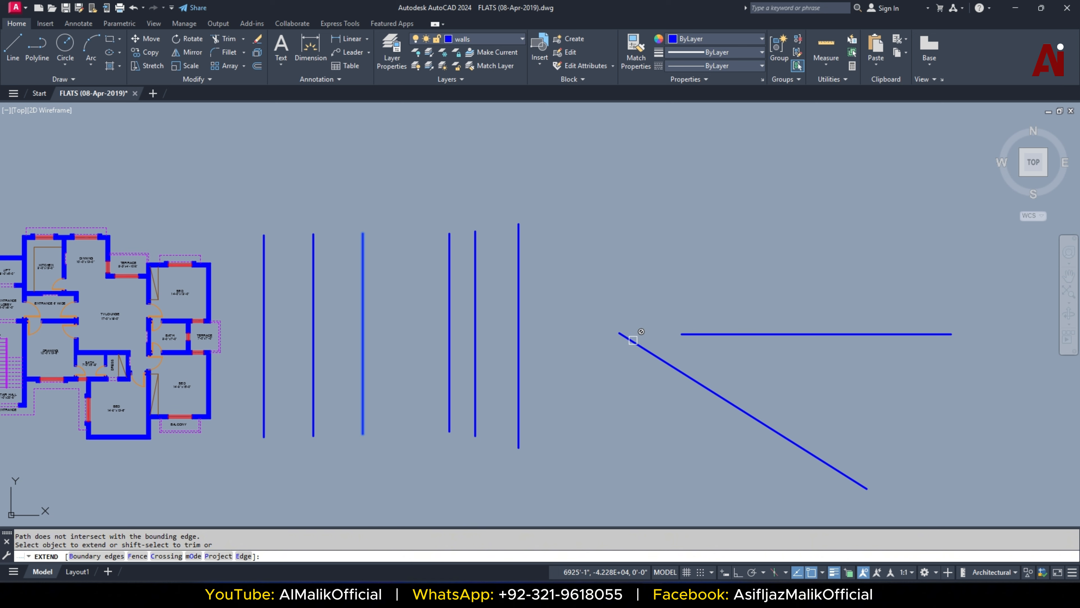
{"action": "key", "text": "Escape"}
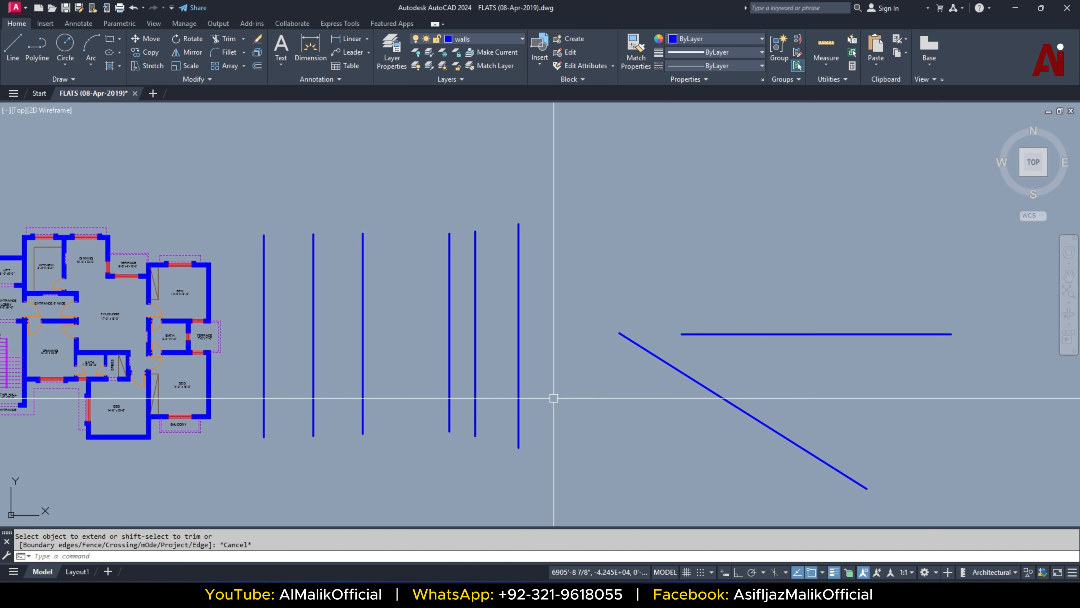
{"action": "left_click", "coordinate": [519, 379]}
{"action": "type", "text": "e"}
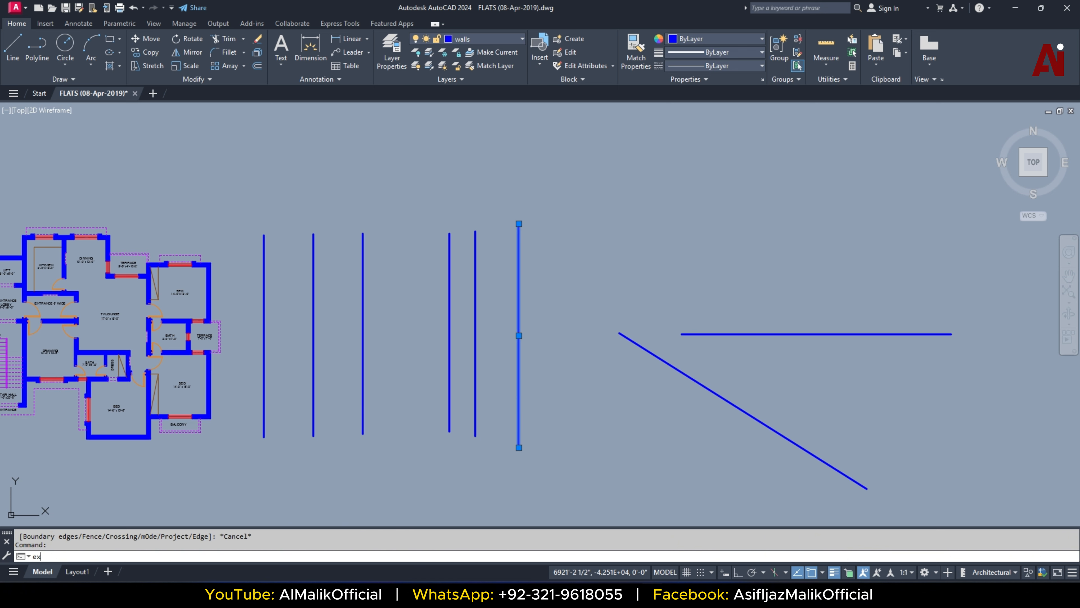
{"action": "type", "text": "x"}
{"action": "key", "text": "Return"}
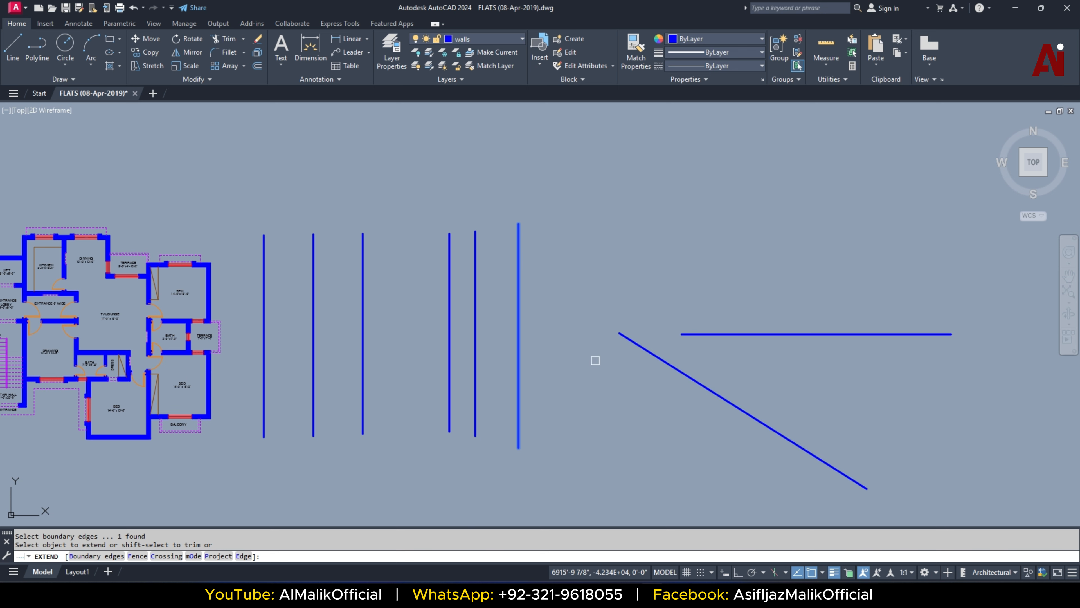
{"action": "key", "text": "Escape"}
- Extend the diagonal line to the fifth vertical line from the floor plan, using only that line as boundary edge
{"action": "left_click", "coordinate": [475, 434]}
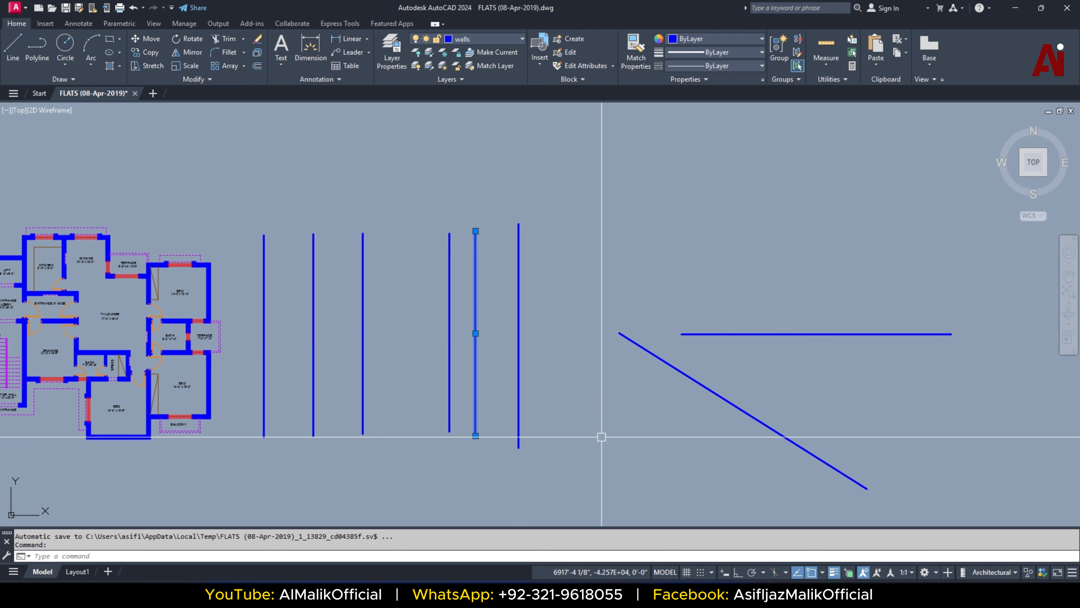
{"action": "key", "text": "Return"}
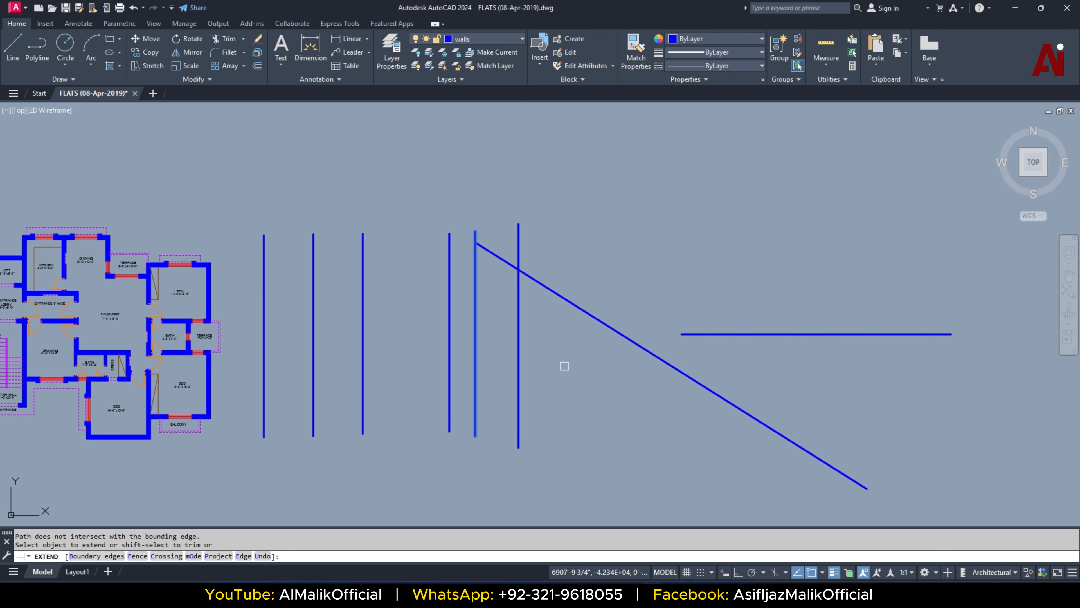
{"action": "key", "text": "Escape"}
- Undo the last extension of the diagonal line
{"action": "type", "text": "l"}
{"action": "key", "text": "Return"}
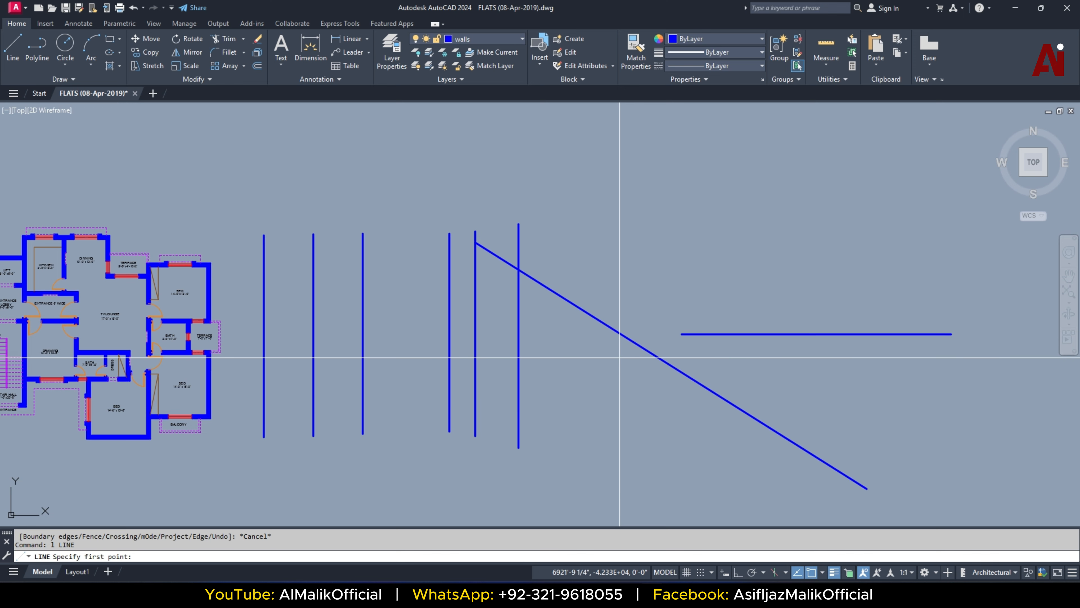
{"action": "key", "text": "ctrl+z"}
{"action": "key", "text": "ctrl+z"}
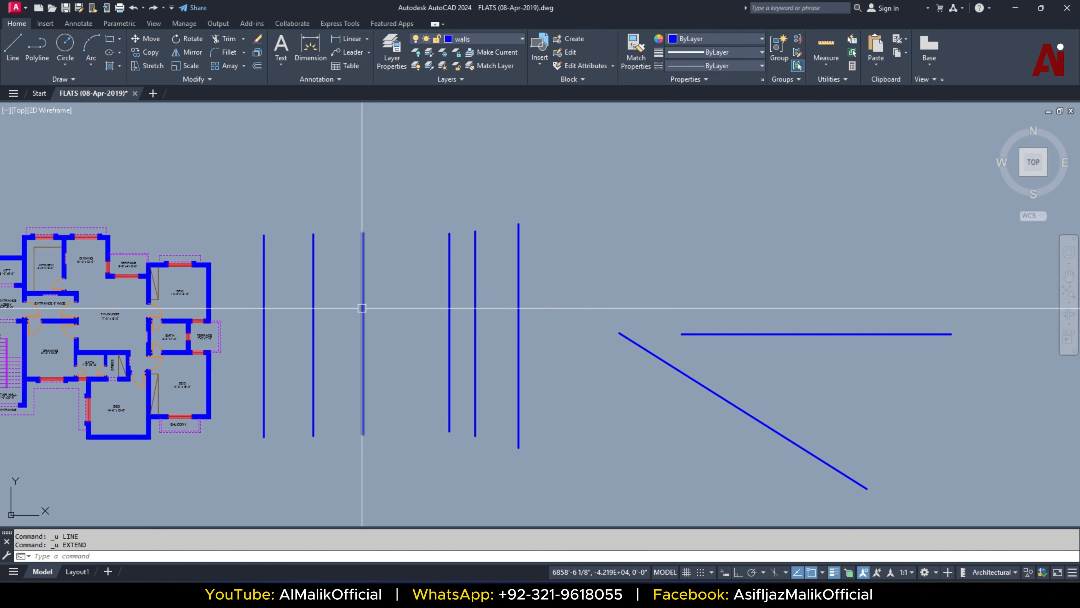
- With Ortho on, stretch the upper end of the third vertical line from the floor plan straight up, well above its neighbours
{"action": "left_click", "coordinate": [363, 329]}
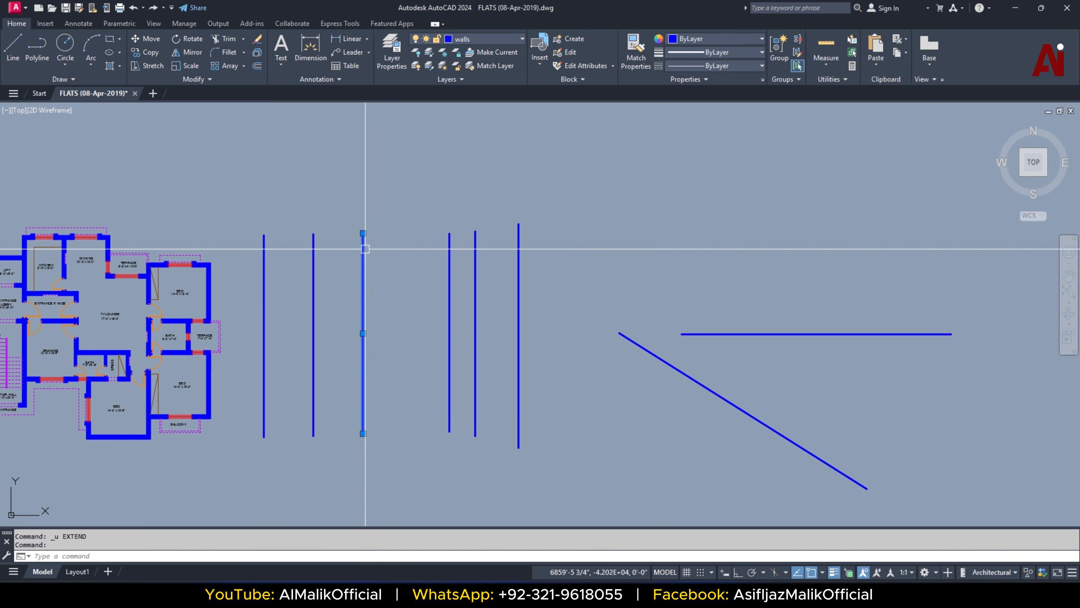
{"action": "left_click", "coordinate": [363, 233]}
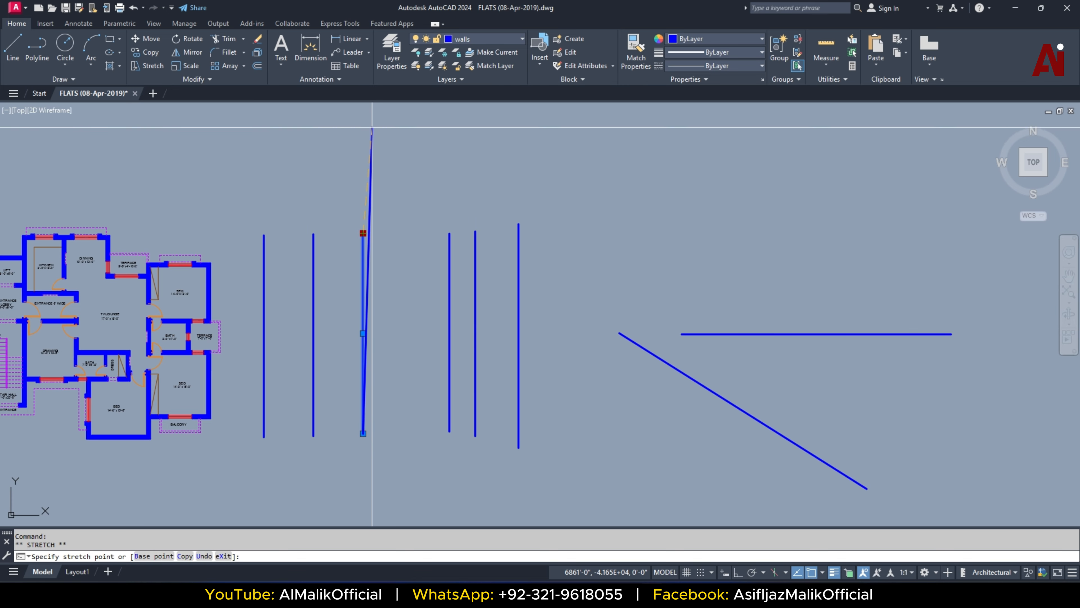
{"action": "key", "text": "F8"}
{"action": "left_click", "coordinate": [374, 108]}
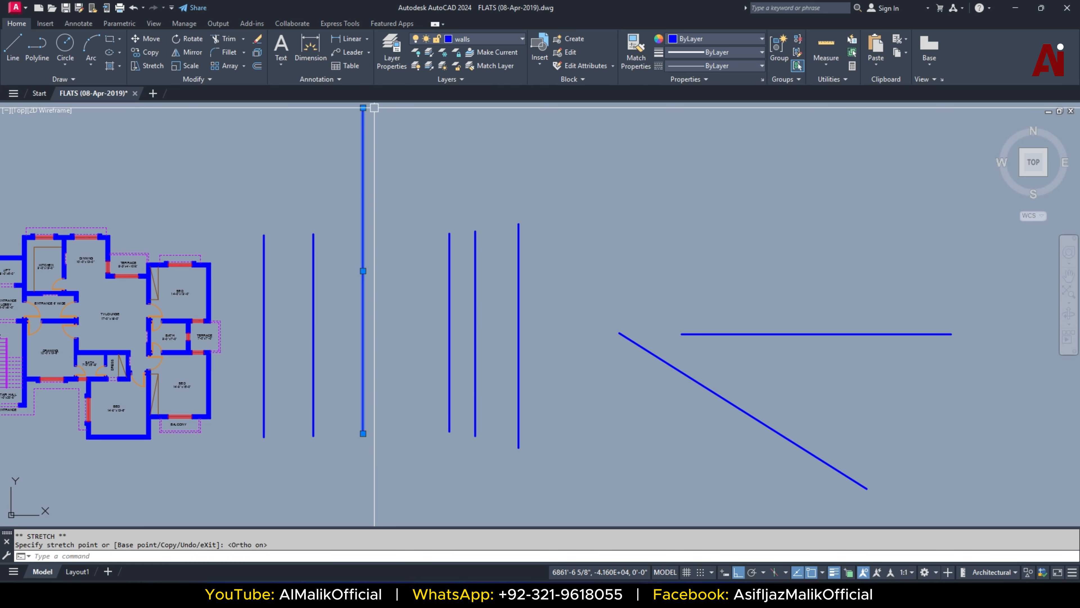
{"action": "key", "text": "Escape"}
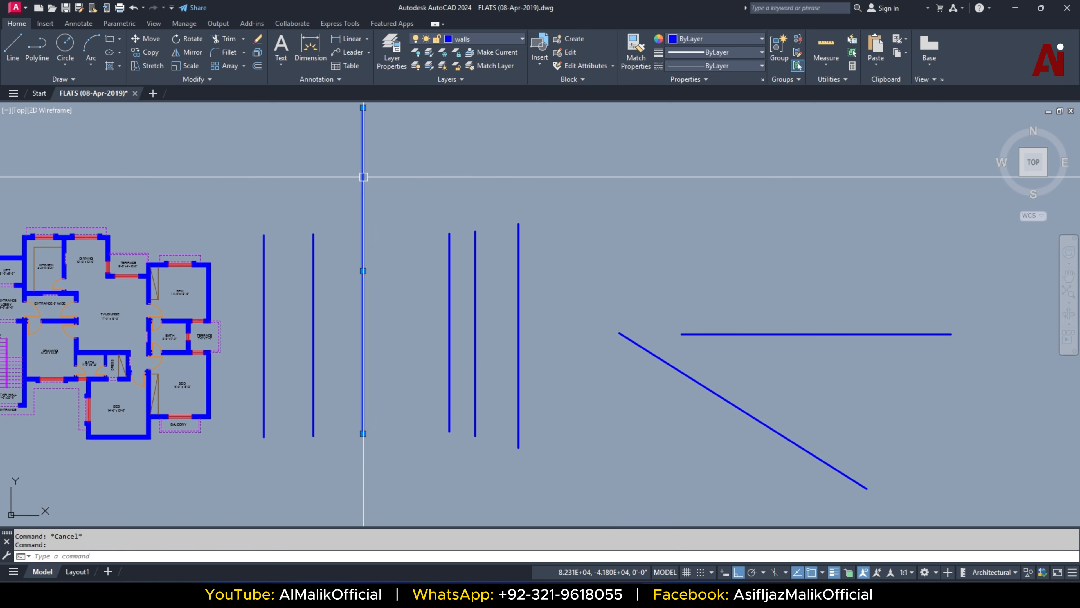
- Extend the diagonal line directly to the lengthened third vertical line, using only that line as boundary edge
{"action": "type", "text": "ex"}
{"action": "key", "text": "Return"}
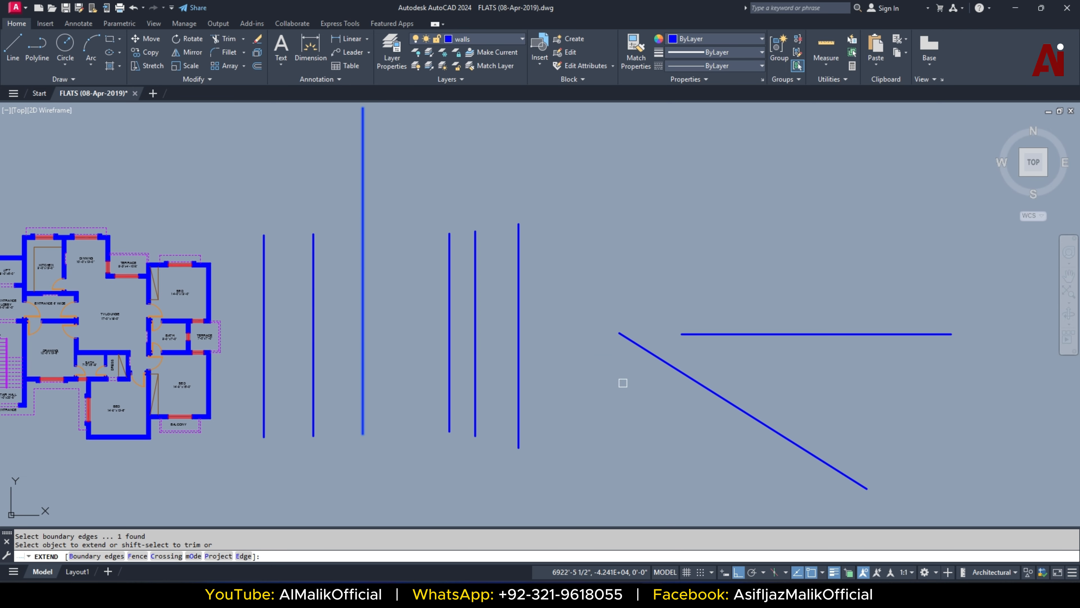
{"action": "left_click", "coordinate": [634, 342]}
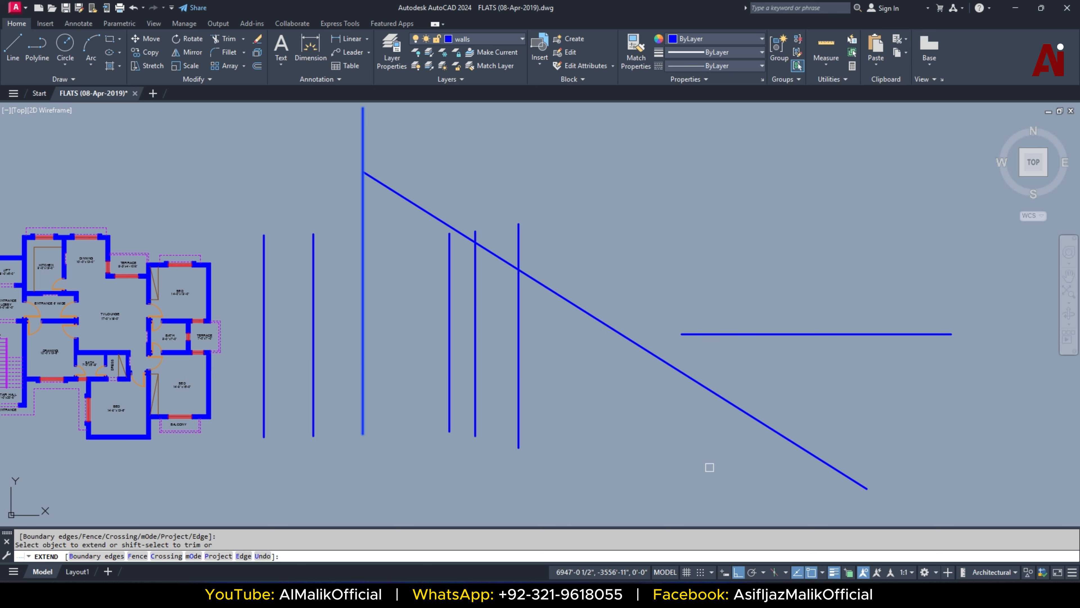
{"action": "key", "text": "Escape"}
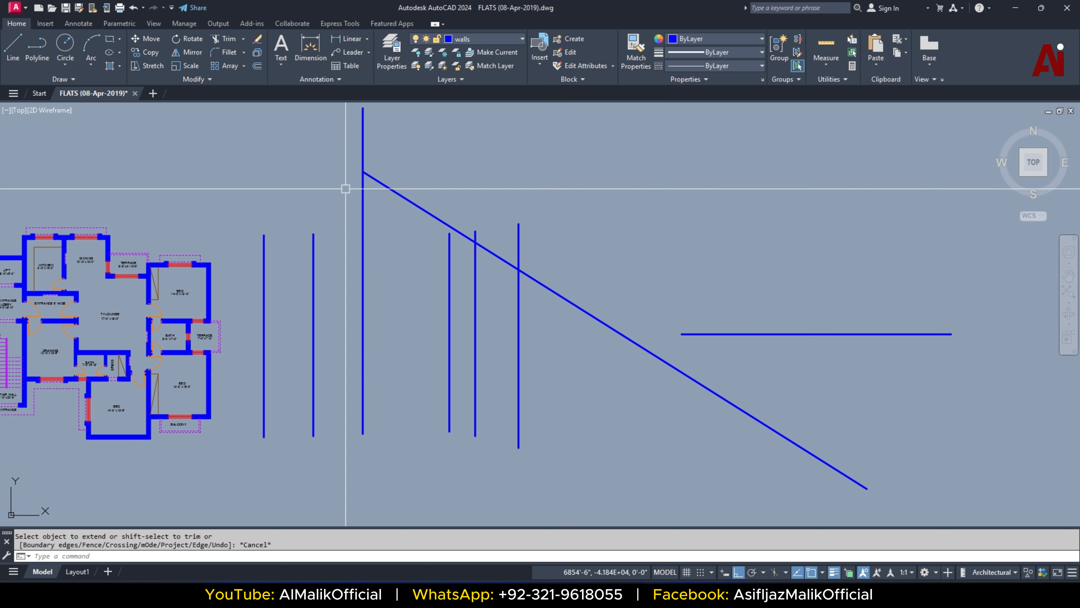